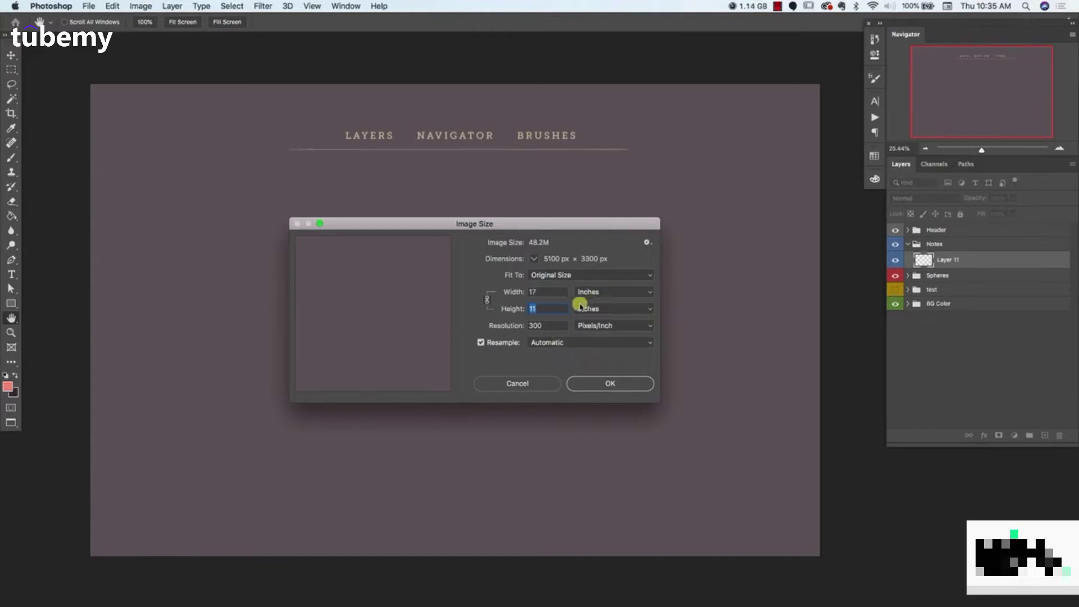
Review the document's width, height and resolution, and confirm the image size at 17 × 11 inches and 300 pixels/inch
{"action": "left_click", "coordinate": [543, 292]}
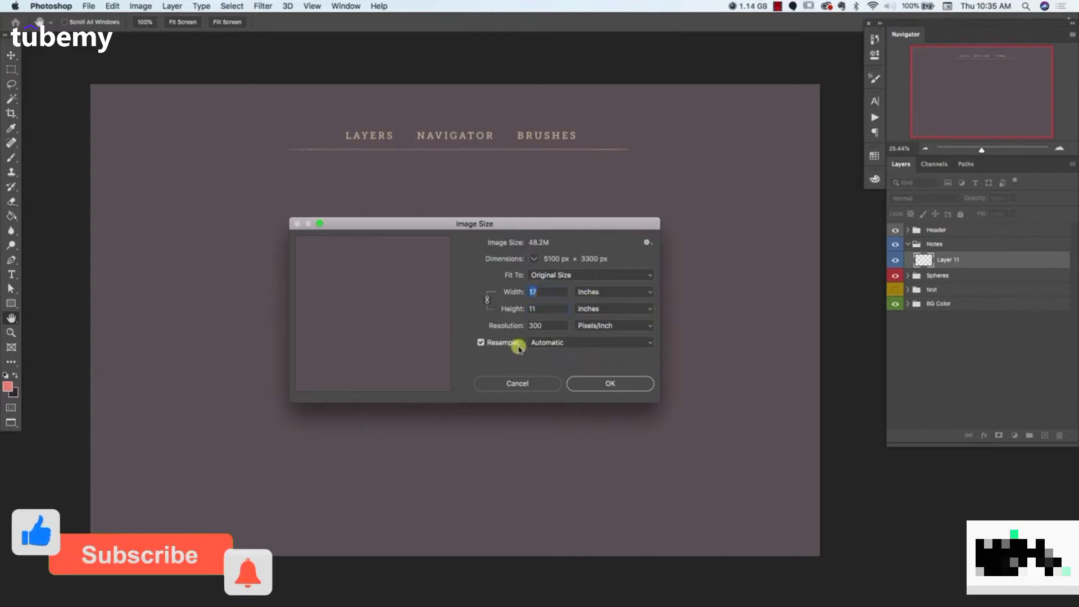
{"action": "left_click", "coordinate": [546, 325]}
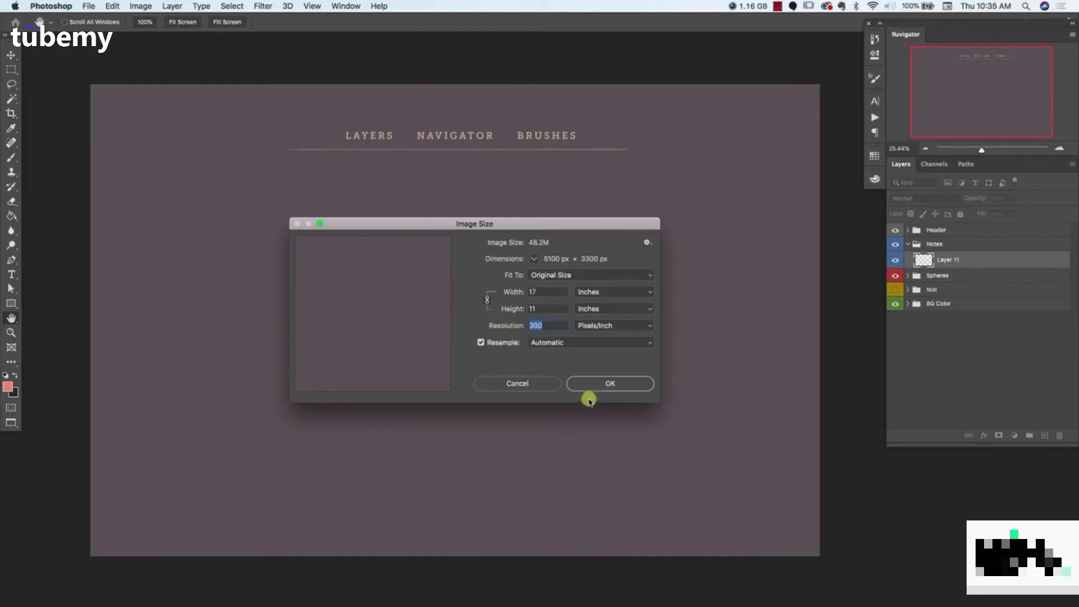
{"action": "left_click", "coordinate": [611, 386]}
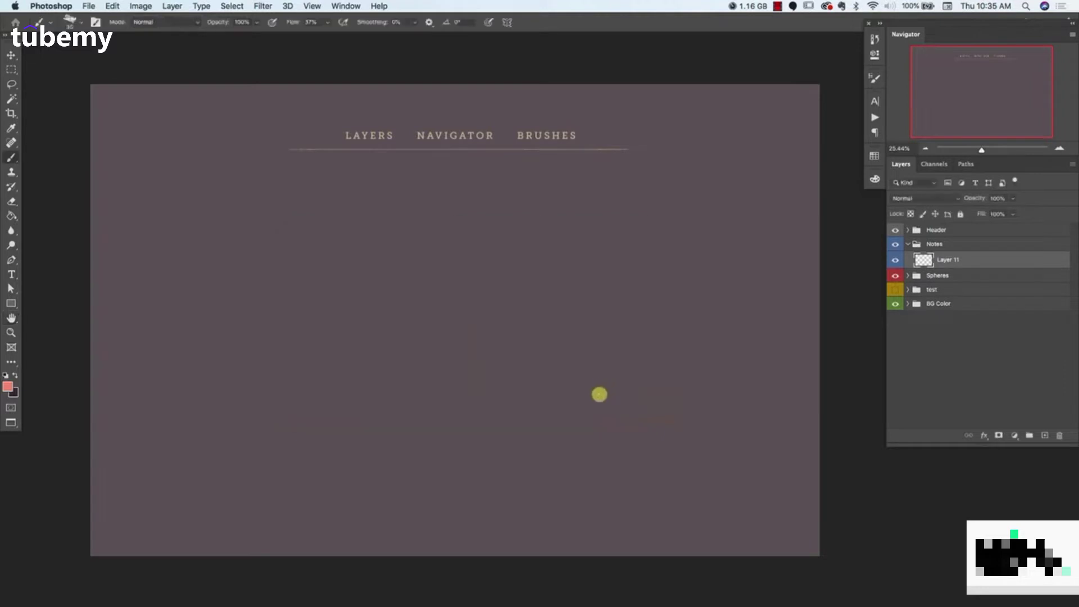
Check the document's color mode and keep it on RGB Color
{"action": "key", "text": "b"}
{"action": "left_click", "coordinate": [140, 12]}
{"action": "mouse_move", "coordinate": [143, 20]}
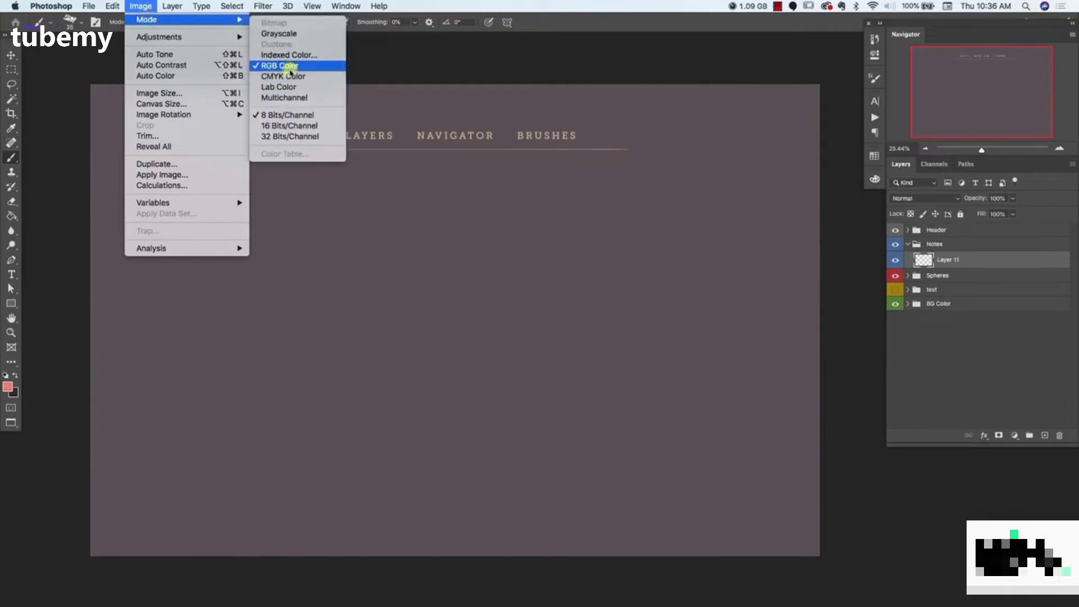
{"action": "left_click", "coordinate": [294, 67]}
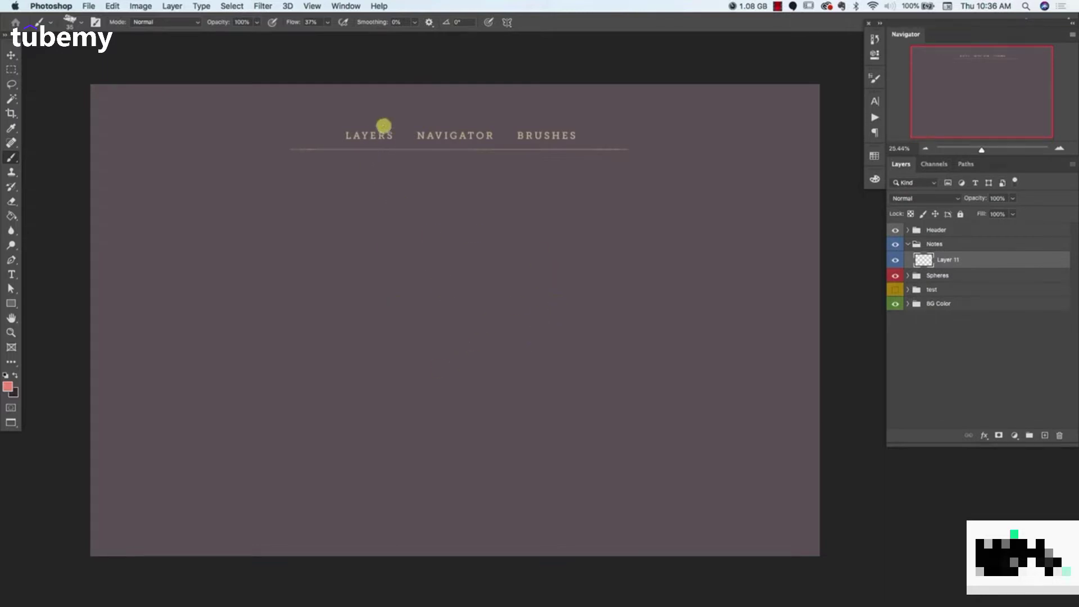
Circle the LAYERS heading freehand with the Brush tool
{"action": "mouse_move", "coordinate": [381, 126]}
{"action": "left_mouse_down"}
{"action": "mouse_move", "coordinate": [344, 130]}
{"action": "mouse_move", "coordinate": [337, 142]}
{"action": "mouse_move", "coordinate": [393, 126]}
{"action": "left_mouse_up"}
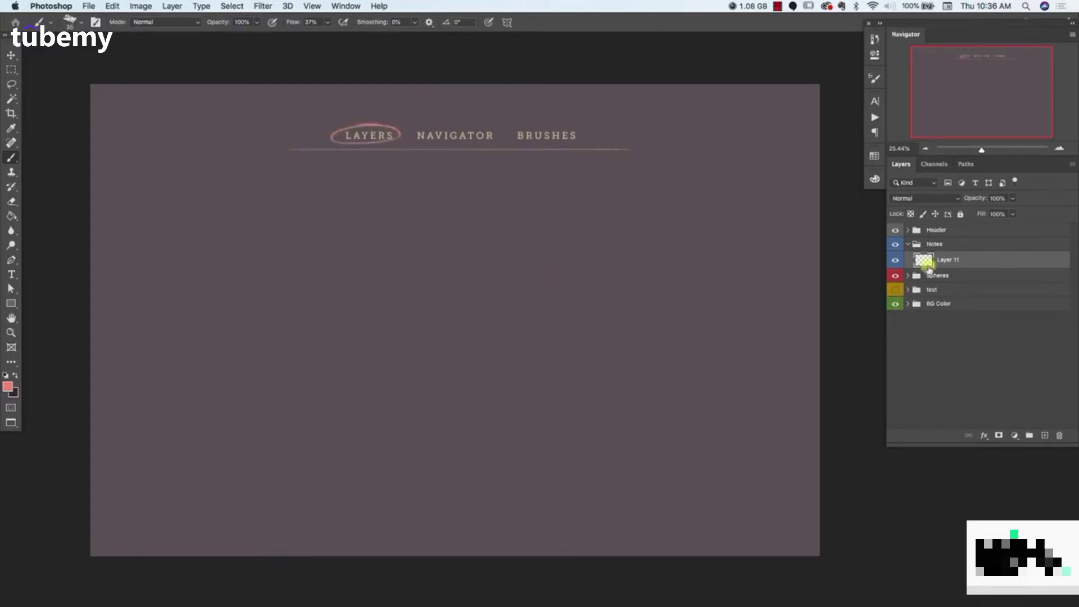
Go through the Header, Spheres, test and BG Color layer groups, and rename Layer 11 in the Notes group as notes
{"action": "left_click", "coordinate": [937, 230]}
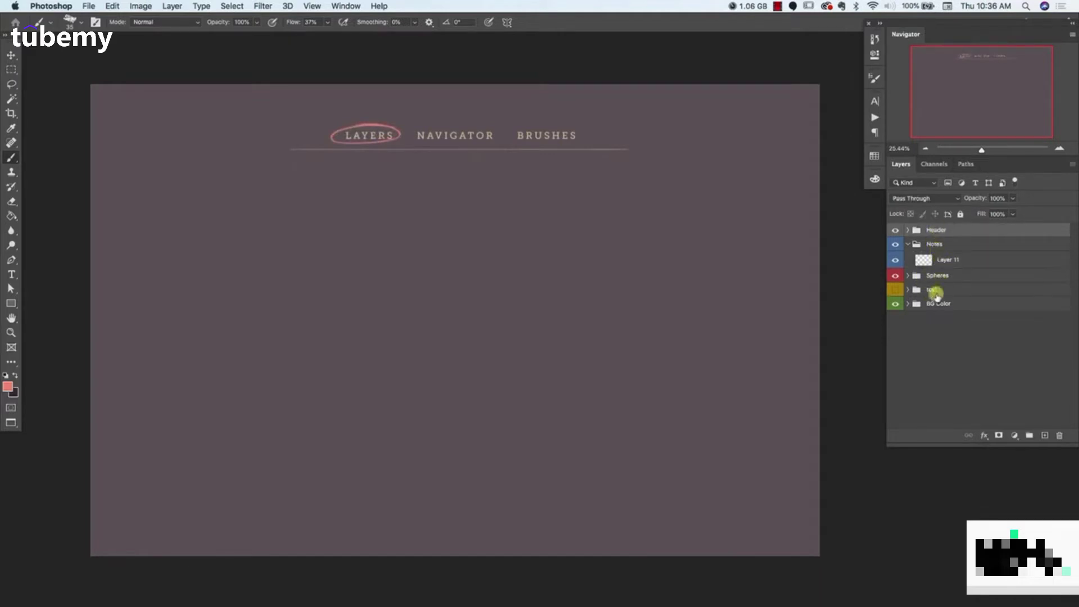
{"action": "left_click", "coordinate": [936, 302]}
{"action": "left_click", "coordinate": [937, 230]}
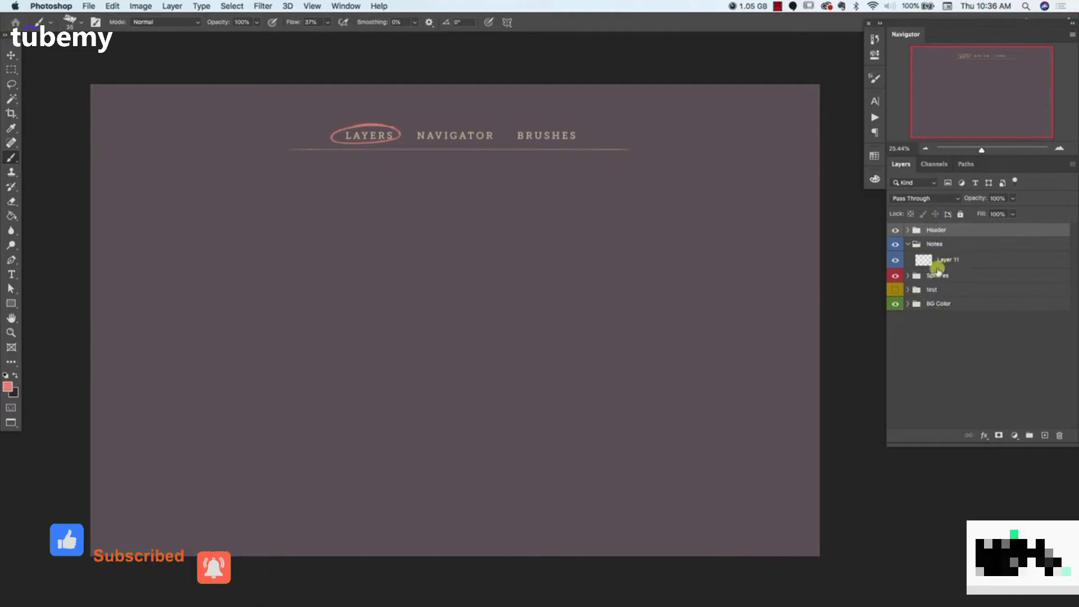
{"action": "left_click", "coordinate": [934, 276]}
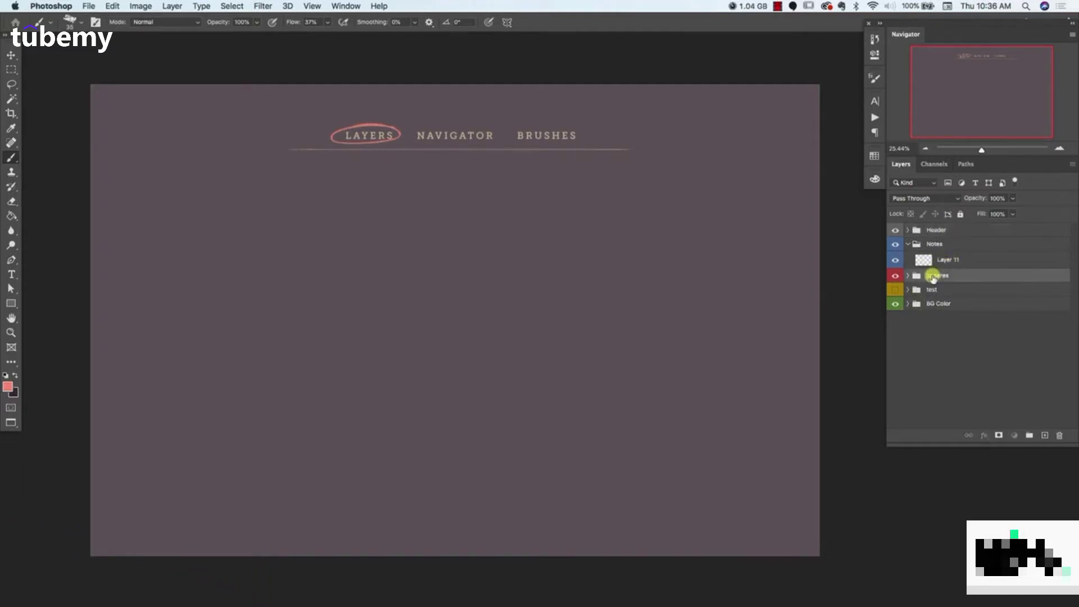
{"action": "left_click", "coordinate": [932, 290]}
{"action": "left_click", "coordinate": [934, 303]}
{"action": "left_click", "coordinate": [935, 278]}
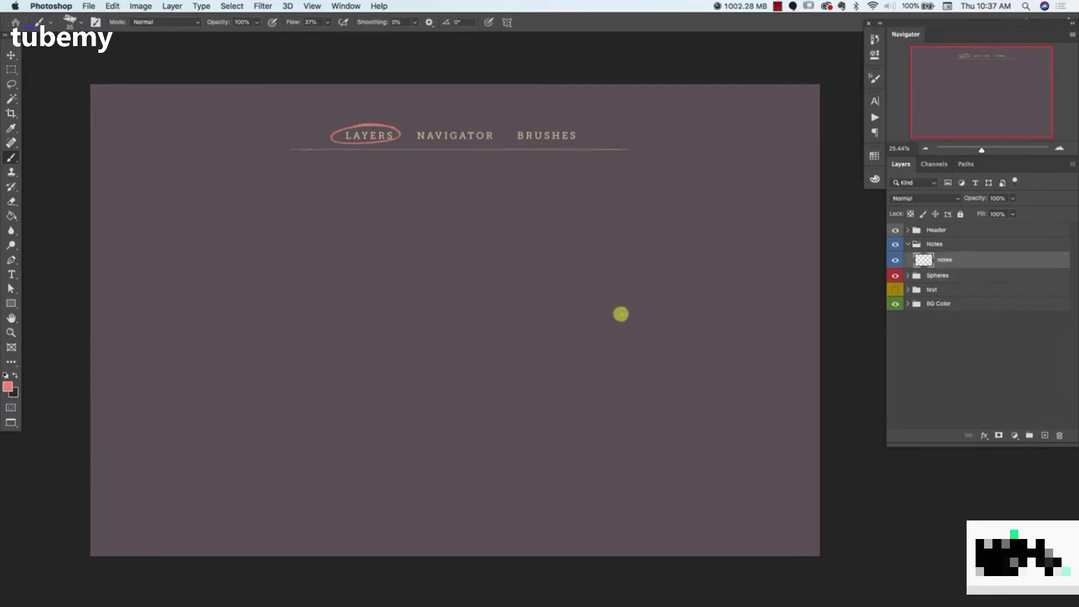
Circle the NAVIGATOR heading with the brush on the notes layer, and collapse and re-expand the Navigator
{"action": "mouse_move", "coordinate": [453, 125]}
{"action": "left_mouse_down"}
{"action": "mouse_move", "coordinate": [409, 138]}
{"action": "mouse_move", "coordinate": [470, 142]}
{"action": "mouse_move", "coordinate": [505, 132]}
{"action": "left_mouse_up"}
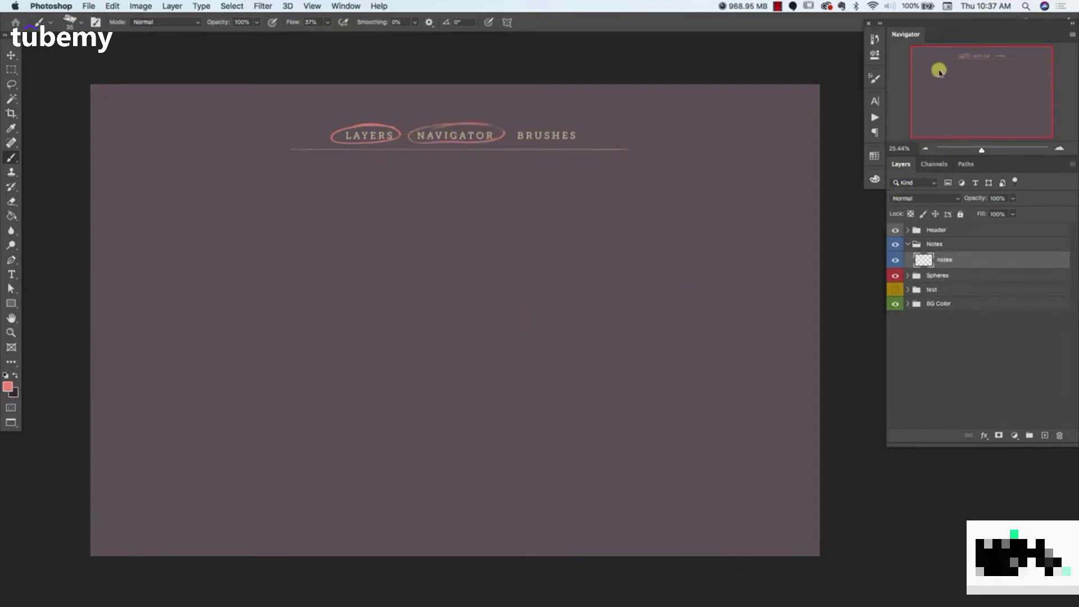
{"action": "double_click", "coordinate": [908, 36]}
{"action": "double_click", "coordinate": [907, 35]}
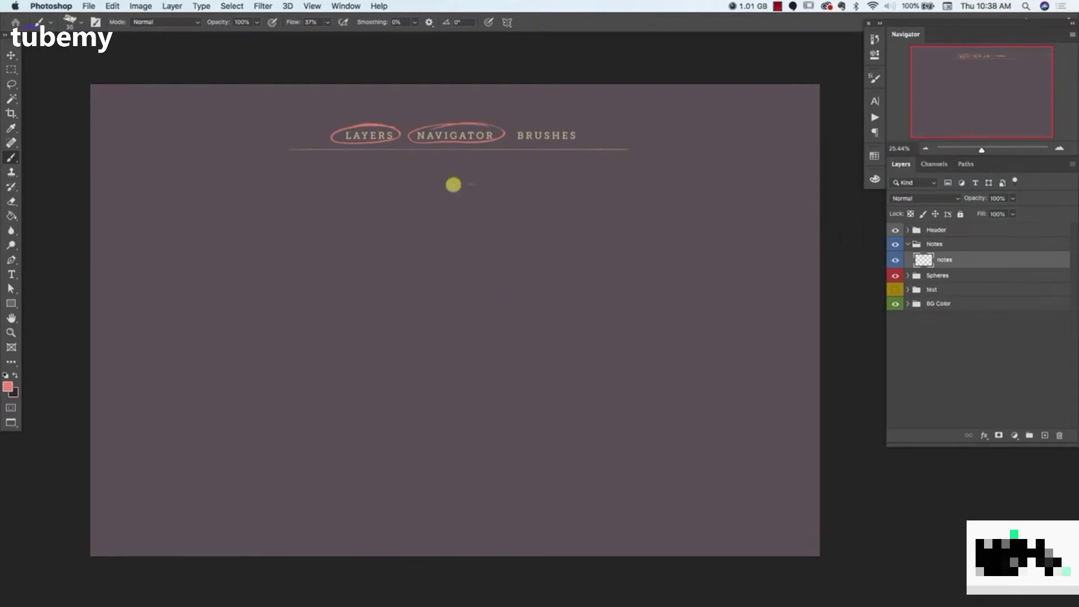
Paint a stick figure below the headings with a round head, eyes, nose, smile, body, arms and legs
{"action": "mouse_move", "coordinate": [454, 185]}
{"action": "left_mouse_down"}
{"action": "mouse_move", "coordinate": [513, 304]}
{"action": "mouse_move", "coordinate": [461, 183]}
{"action": "left_mouse_up"}
{"action": "left_click", "coordinate": [438, 228]}
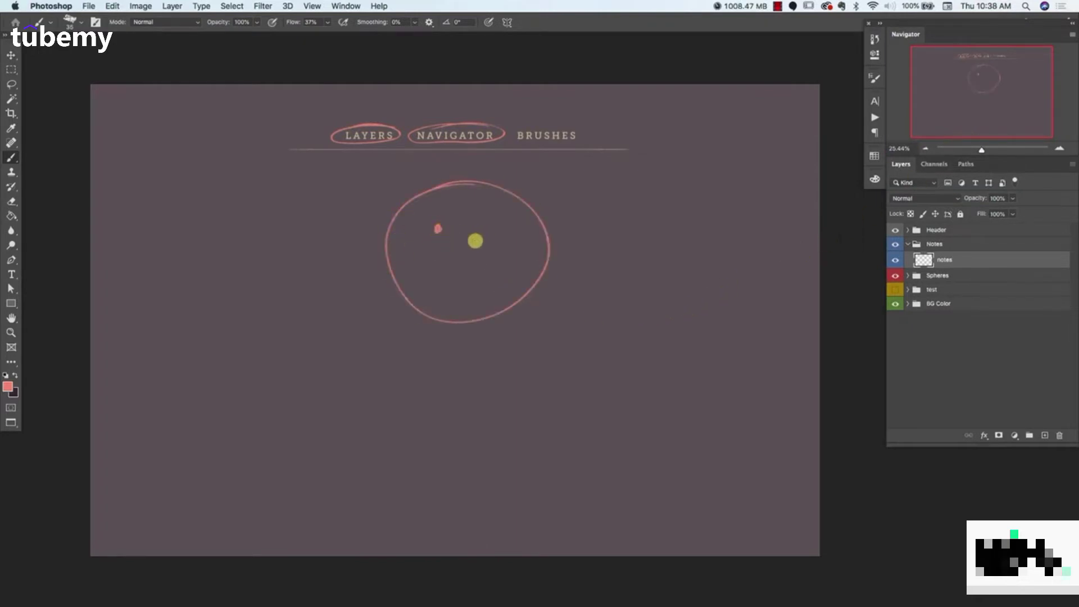
{"action": "left_click", "coordinate": [477, 239]}
{"action": "mouse_move", "coordinate": [449, 243]}
{"action": "left_mouse_down"}
{"action": "mouse_move", "coordinate": [429, 244]}
{"action": "mouse_move", "coordinate": [466, 279]}
{"action": "left_mouse_up"}
{"action": "left_click_drag", "start_coordinate": [452, 325], "coordinate": [462, 488]}
{"action": "left_click_drag", "start_coordinate": [386, 357], "coordinate": [485, 363]}
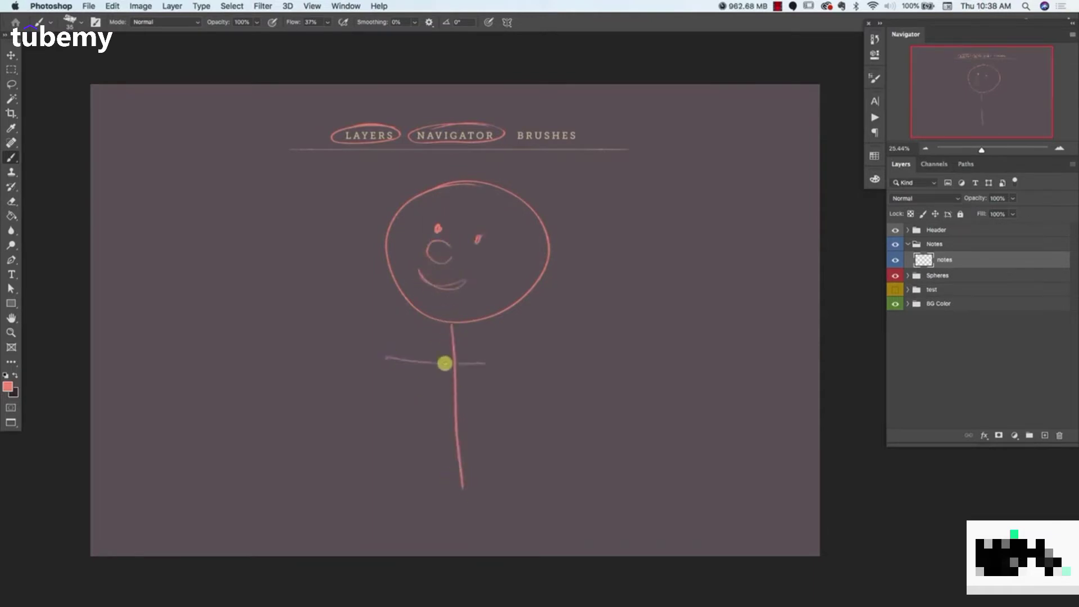
{"action": "mouse_move", "coordinate": [462, 479]}
{"action": "left_mouse_down"}
{"action": "mouse_move", "coordinate": [428, 524]}
{"action": "mouse_move", "coordinate": [466, 485]}
{"action": "mouse_move", "coordinate": [494, 536]}
{"action": "left_mouse_up"}
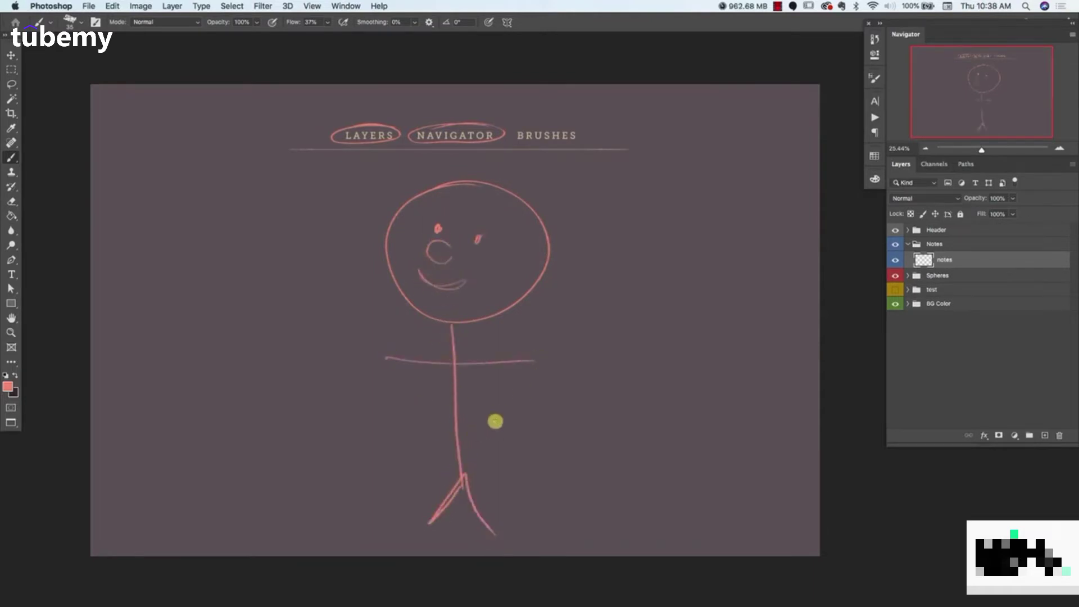
Paint short lines at both eyes of the stick figure and an eyebrow above each
{"action": "scroll", "coordinate": [552, 333], "scroll_direction": "up", "scroll_amount": 3}
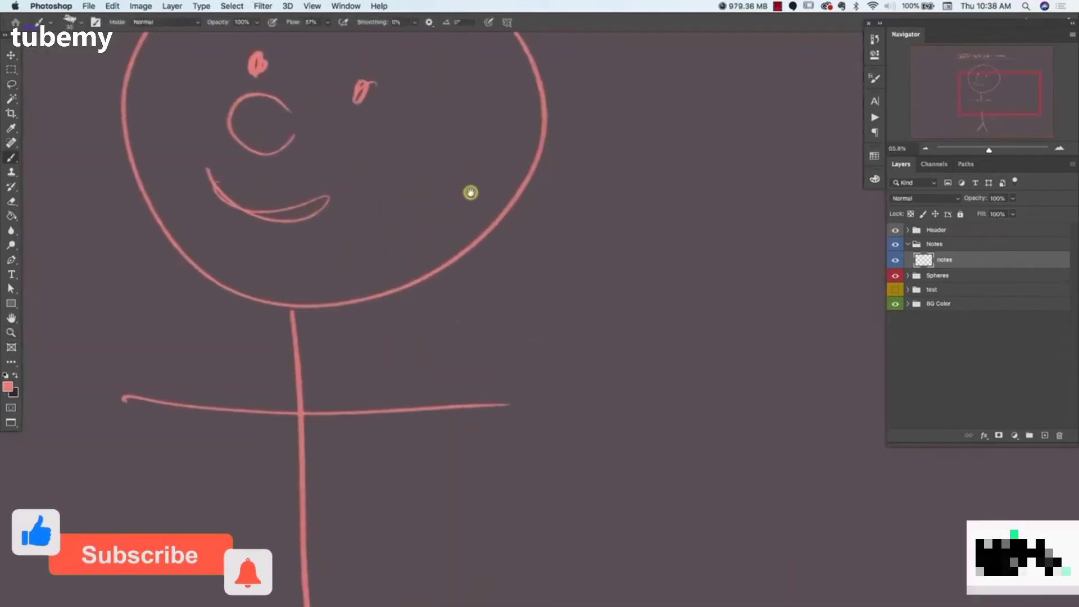
{"action": "left_click_drag", "start_coordinate": [470, 192], "coordinate": [535, 322]}
{"action": "left_click_drag", "start_coordinate": [397, 233], "coordinate": [447, 238]}
{"action": "left_click_drag", "start_coordinate": [288, 192], "coordinate": [330, 214]}
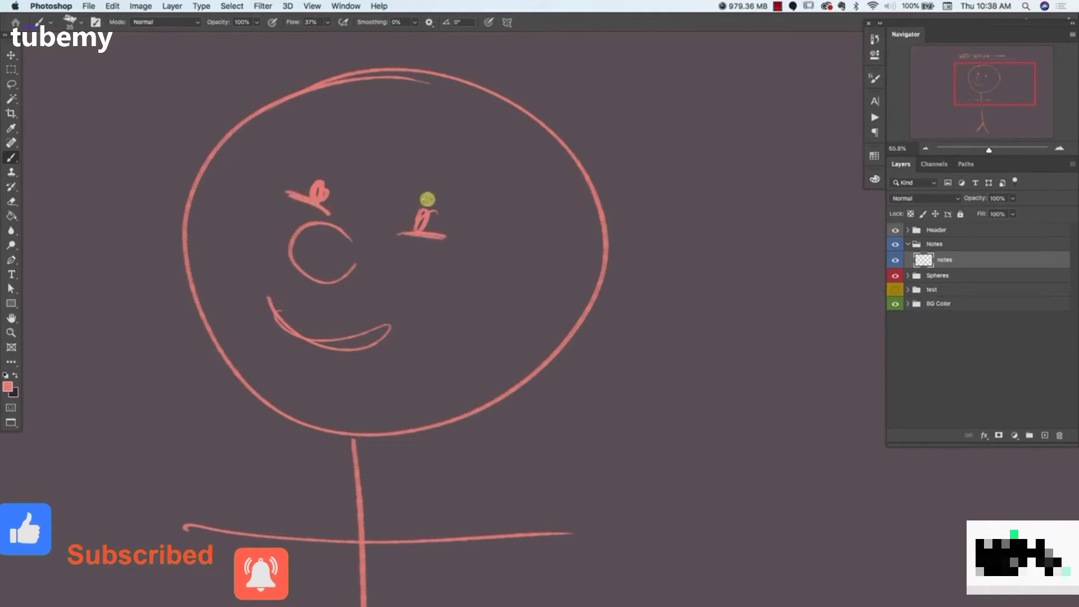
{"action": "mouse_move", "coordinate": [409, 195]}
{"action": "left_mouse_down"}
{"action": "mouse_move", "coordinate": [429, 188]}
{"action": "mouse_move", "coordinate": [450, 199]}
{"action": "left_mouse_up"}
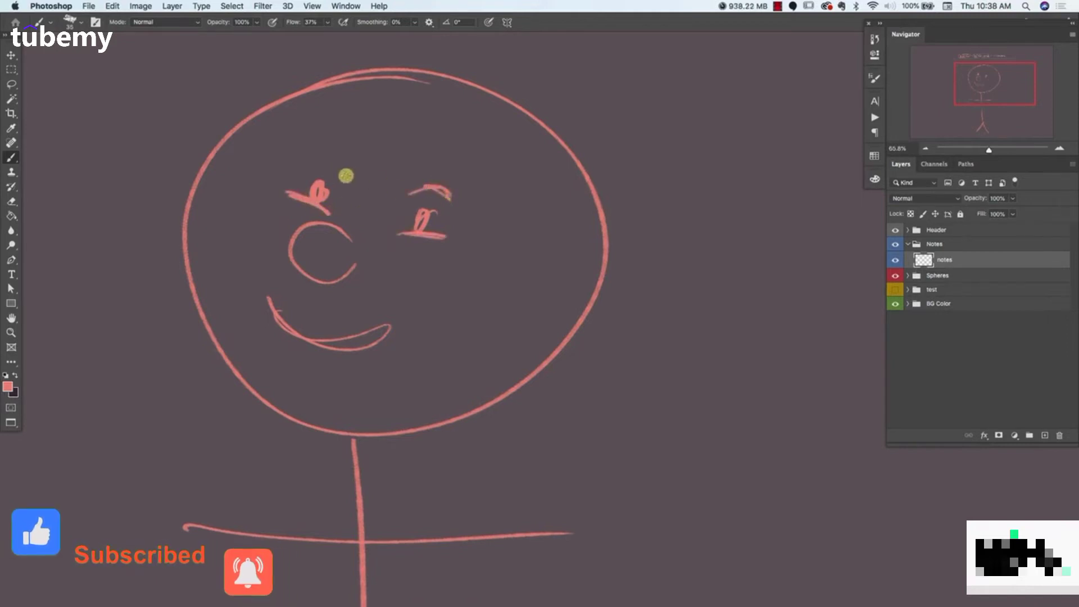
{"action": "left_click_drag", "start_coordinate": [347, 176], "coordinate": [316, 167]}
Dab small freckles on both cheeks of the stick figure's face
{"action": "left_click", "coordinate": [395, 269]}
{"action": "left_click", "coordinate": [414, 272]}
{"action": "left_click", "coordinate": [425, 276]}
{"action": "left_click", "coordinate": [409, 299]}
{"action": "left_click", "coordinate": [436, 292]}
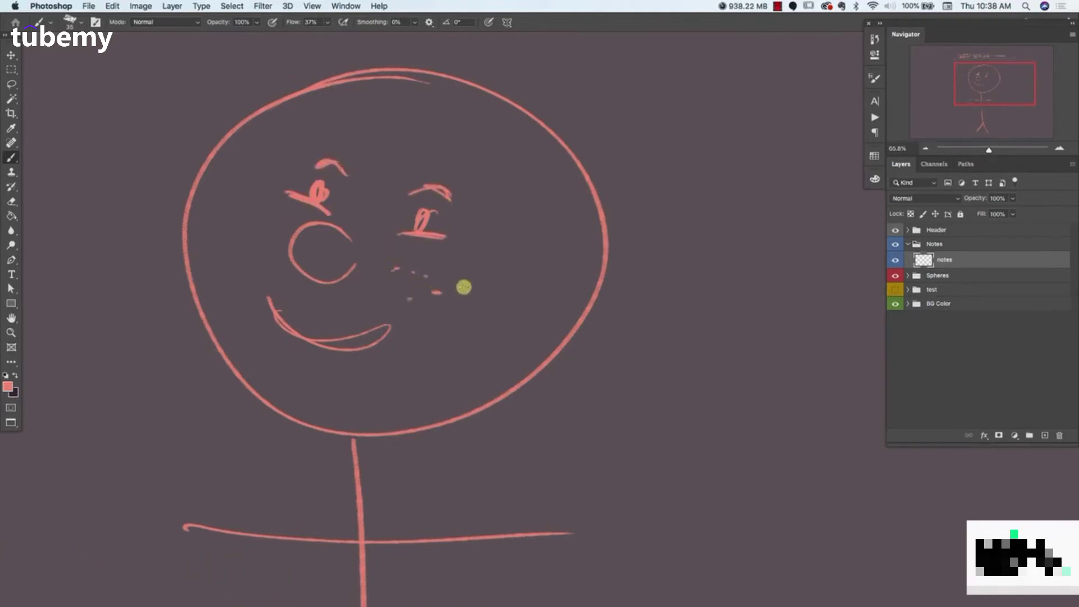
{"action": "left_click", "coordinate": [464, 287]}
{"action": "left_click", "coordinate": [265, 212]}
{"action": "left_click", "coordinate": [249, 207]}
{"action": "left_click", "coordinate": [248, 242]}
{"action": "left_click", "coordinate": [277, 236]}
{"action": "left_click", "coordinate": [285, 222]}
{"action": "left_click", "coordinate": [244, 223]}
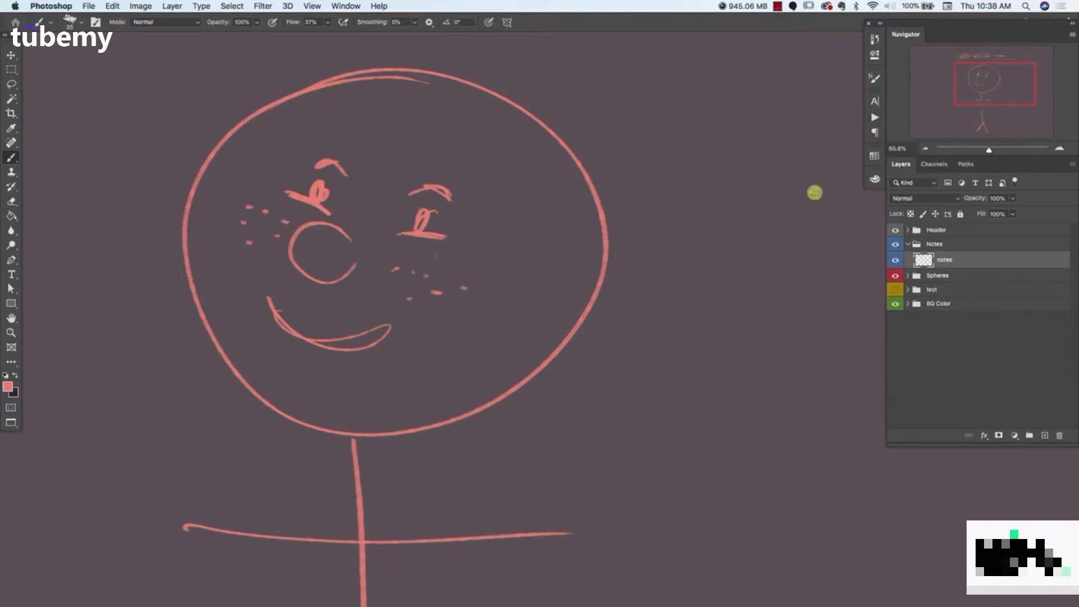
Lasso the whole stick figure on the notes layer, delete it and clear the selection
{"action": "key", "text": "z"}
{"action": "left_click_drag", "start_coordinate": [595, 306], "coordinate": [554, 308]}
{"action": "key", "text": "b"}
{"action": "key", "text": "space"}
{"action": "mouse_move", "coordinate": [578, 346]}
{"action": "left_mouse_down"}
{"action": "mouse_move", "coordinate": [527, 327]}
{"action": "mouse_move", "coordinate": [523, 307]}
{"action": "left_mouse_up"}
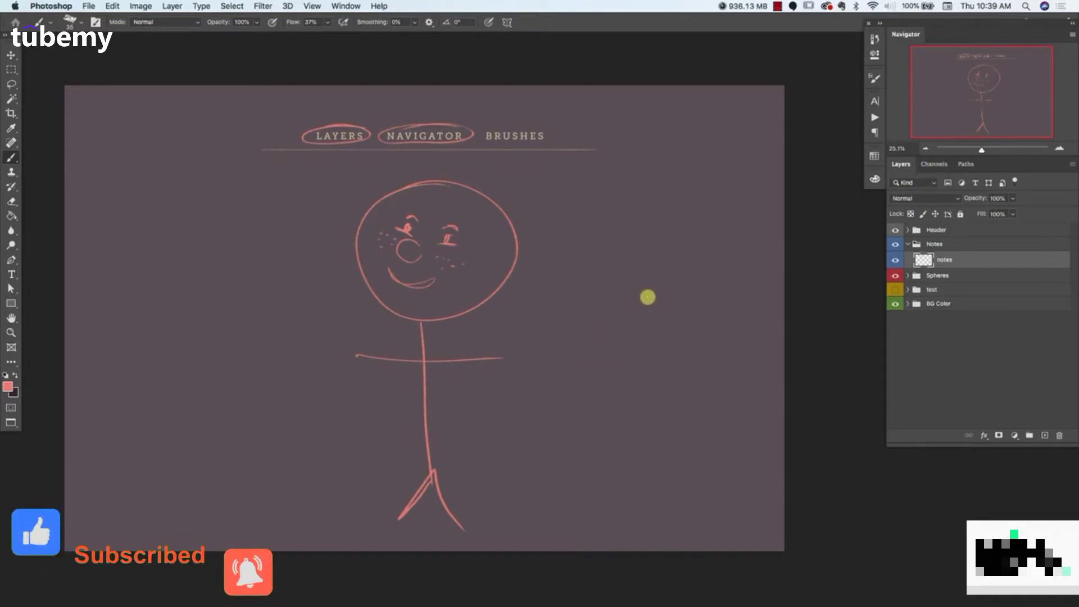
{"action": "key", "text": "l"}
{"action": "mouse_move", "coordinate": [455, 156]}
{"action": "left_mouse_down"}
{"action": "mouse_move", "coordinate": [422, 558]}
{"action": "mouse_move", "coordinate": [479, 160]}
{"action": "mouse_move", "coordinate": [457, 156]}
{"action": "left_mouse_up"}
{"action": "key", "text": "Delete"}
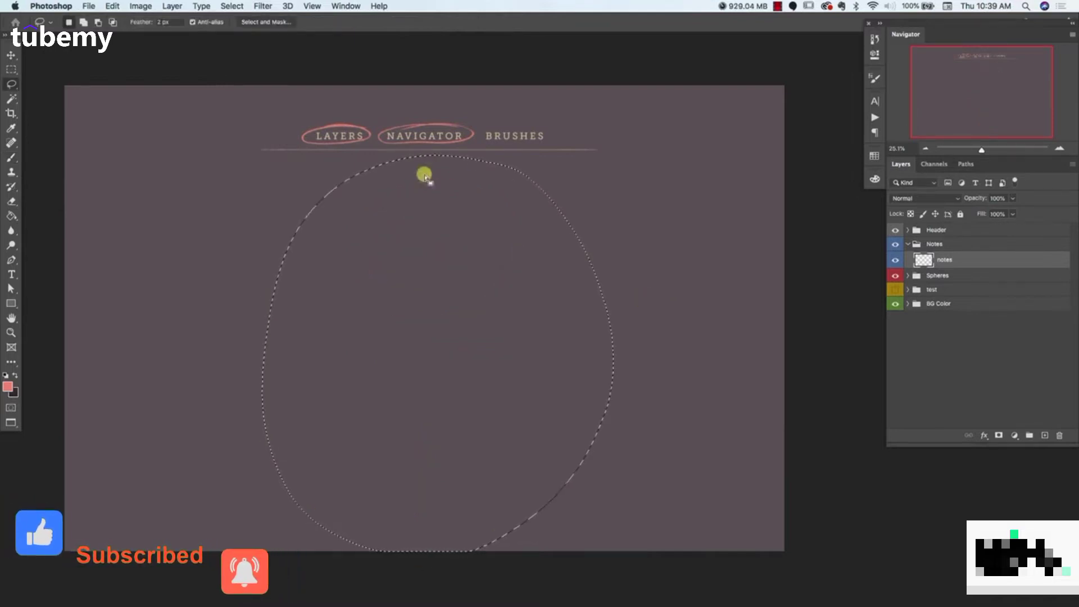
{"action": "key", "text": "super+d"}
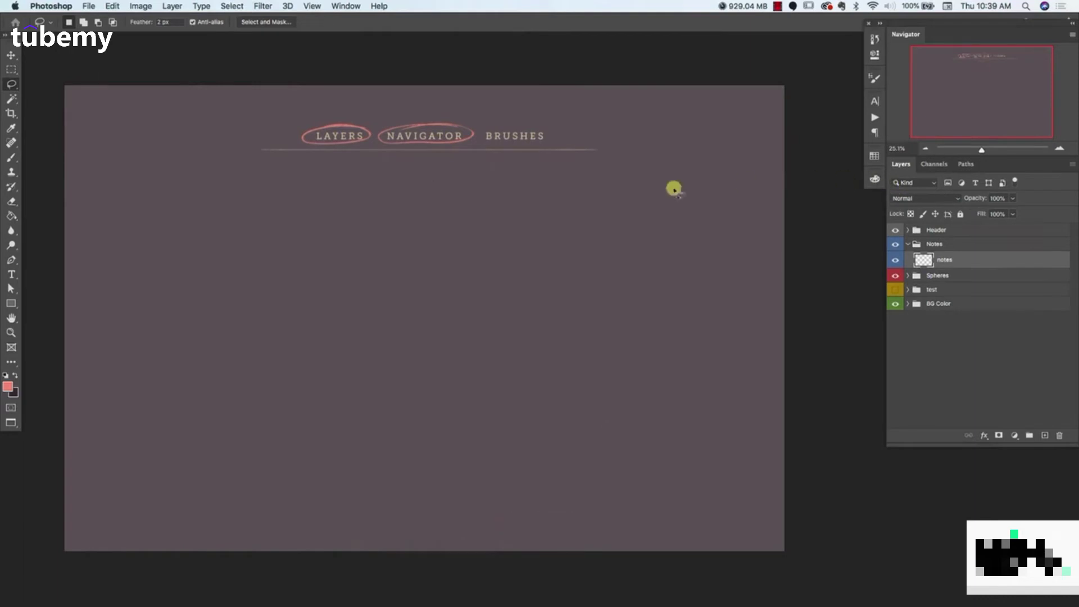
Circle the BRUSHES heading with the Brush tool
{"action": "key", "text": "b"}
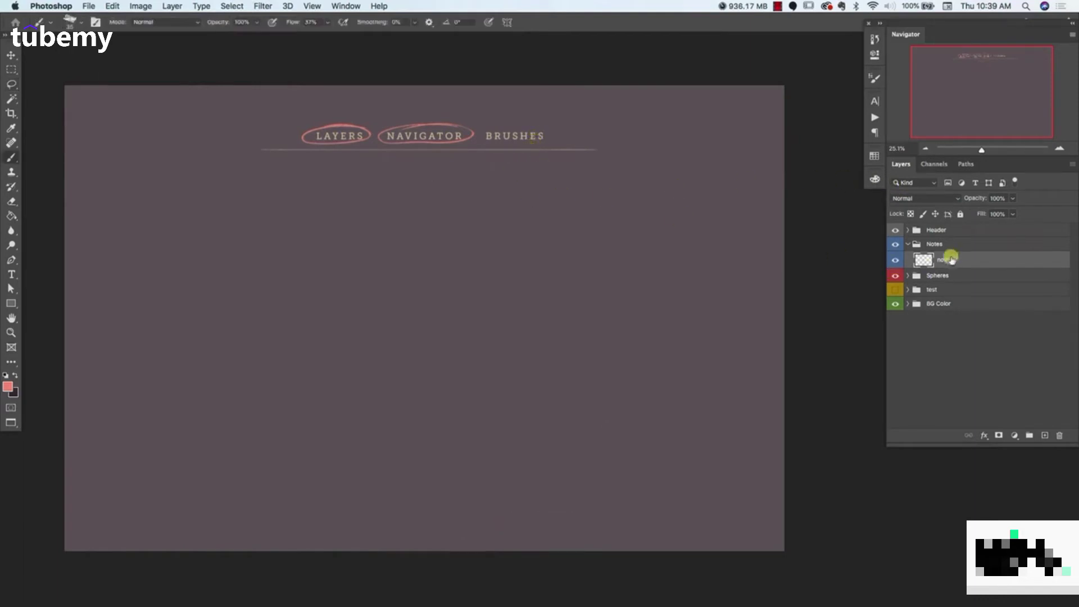
{"action": "left_click_drag", "start_coordinate": [532, 123], "coordinate": [555, 137]}
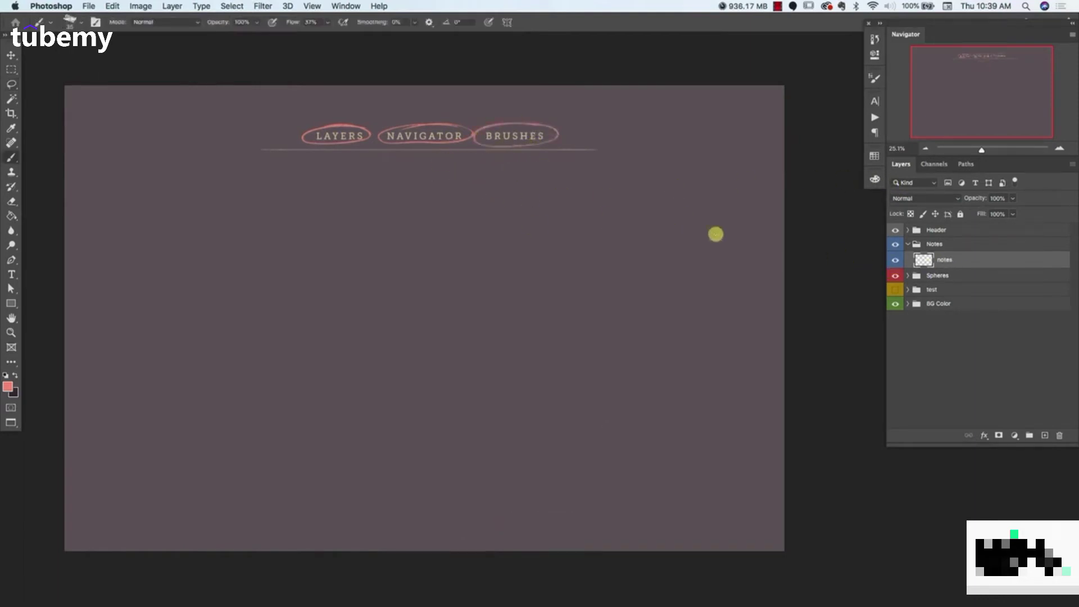
Open the Color panel and undock it so that it floats over the canvas edge
{"action": "left_click", "coordinate": [873, 180]}
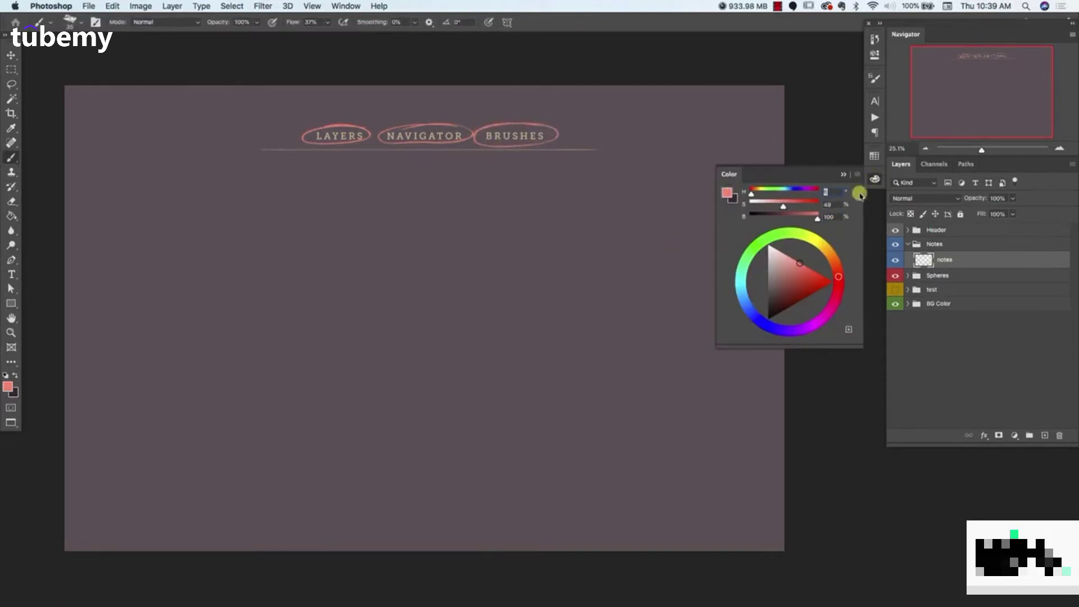
{"action": "left_click", "coordinate": [872, 178]}
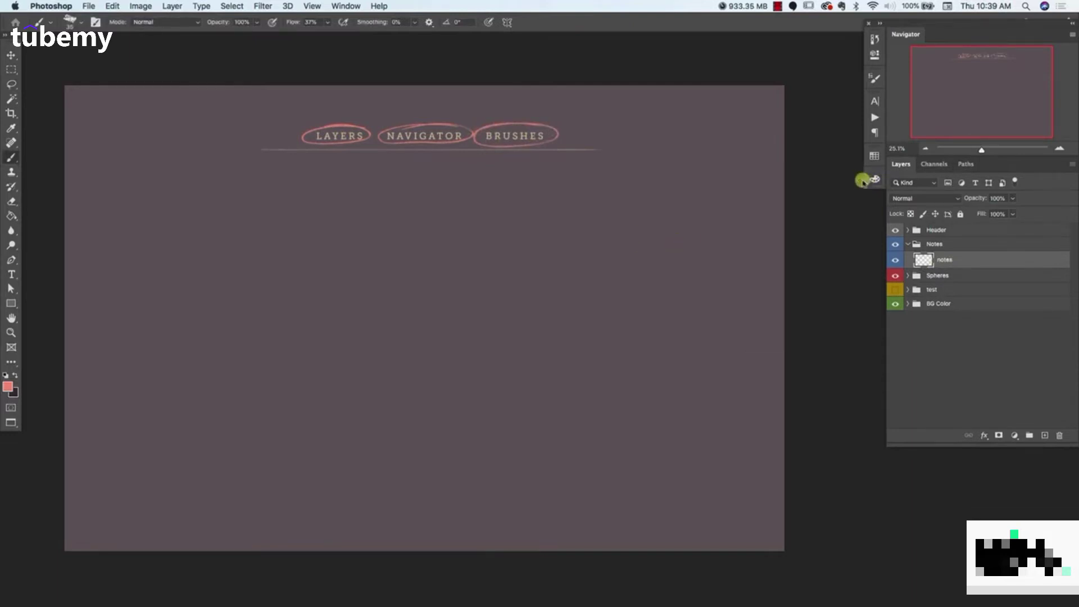
{"action": "left_click", "coordinate": [873, 180]}
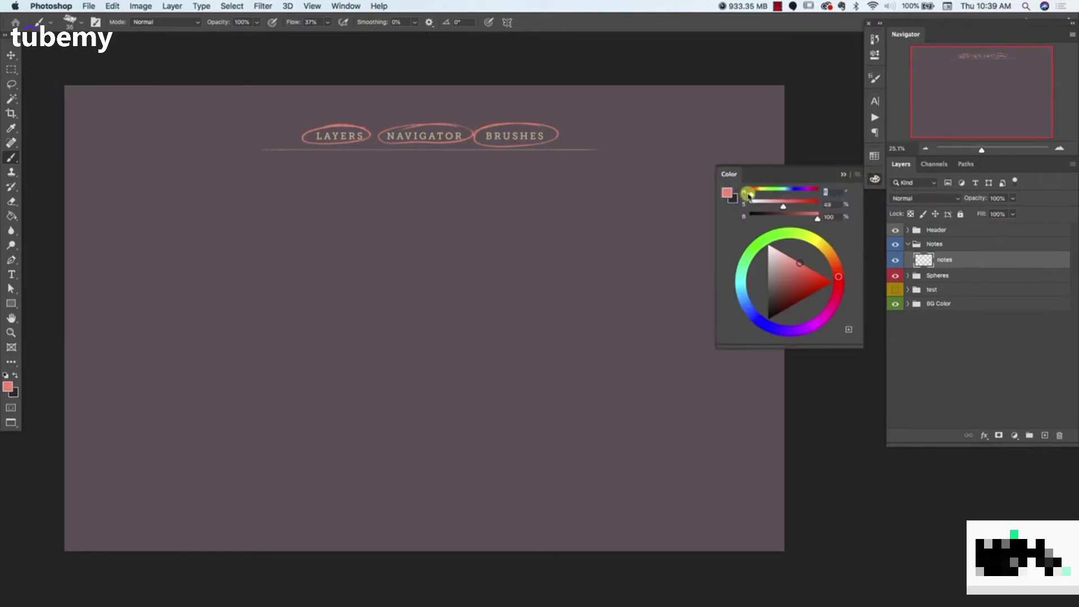
{"action": "left_click_drag", "start_coordinate": [730, 176], "coordinate": [765, 170]}
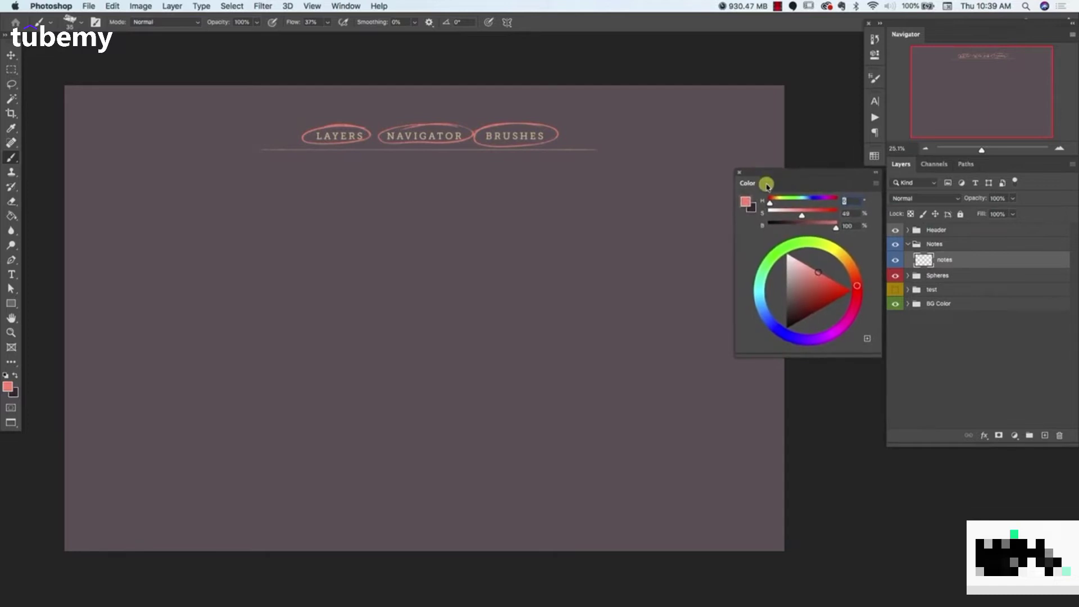
Switch the color picker display to Hue Cube and return it to Color Wheel
{"action": "left_click", "coordinate": [876, 183]}
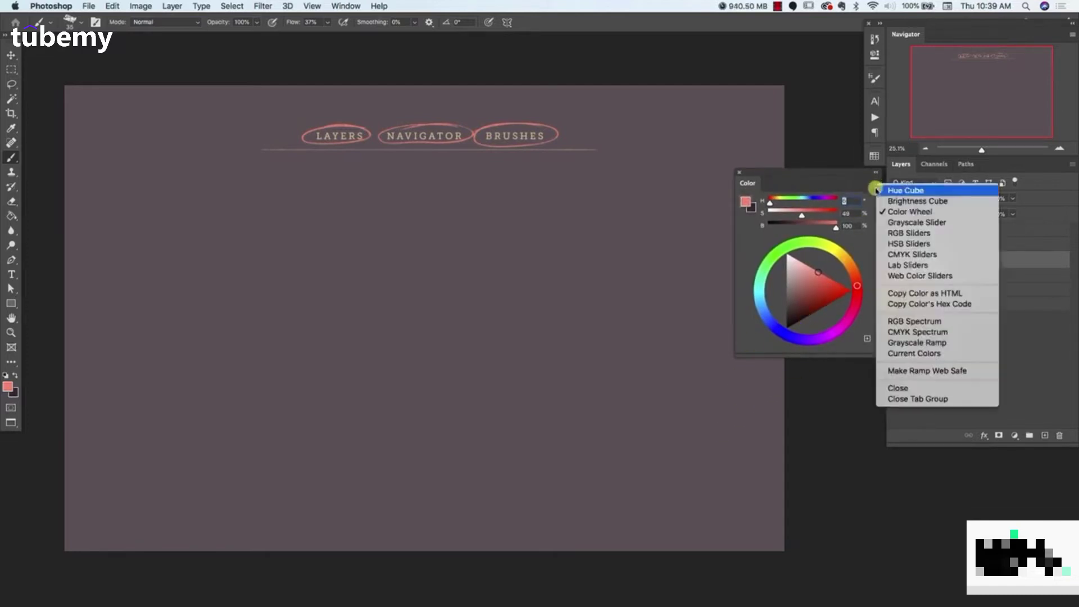
{"action": "left_click", "coordinate": [910, 191]}
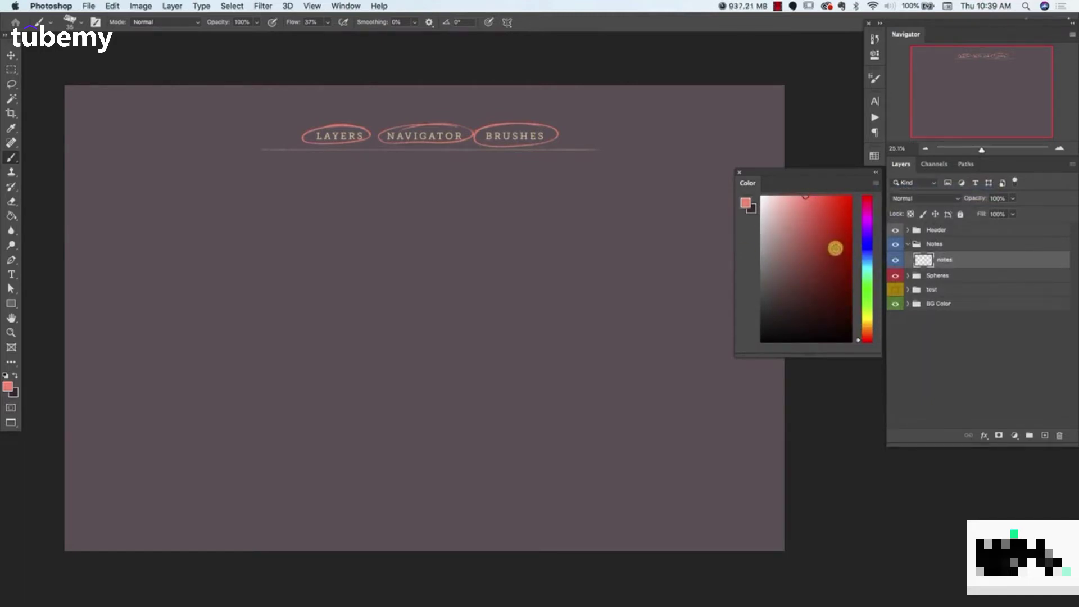
{"action": "left_click", "coordinate": [875, 183]}
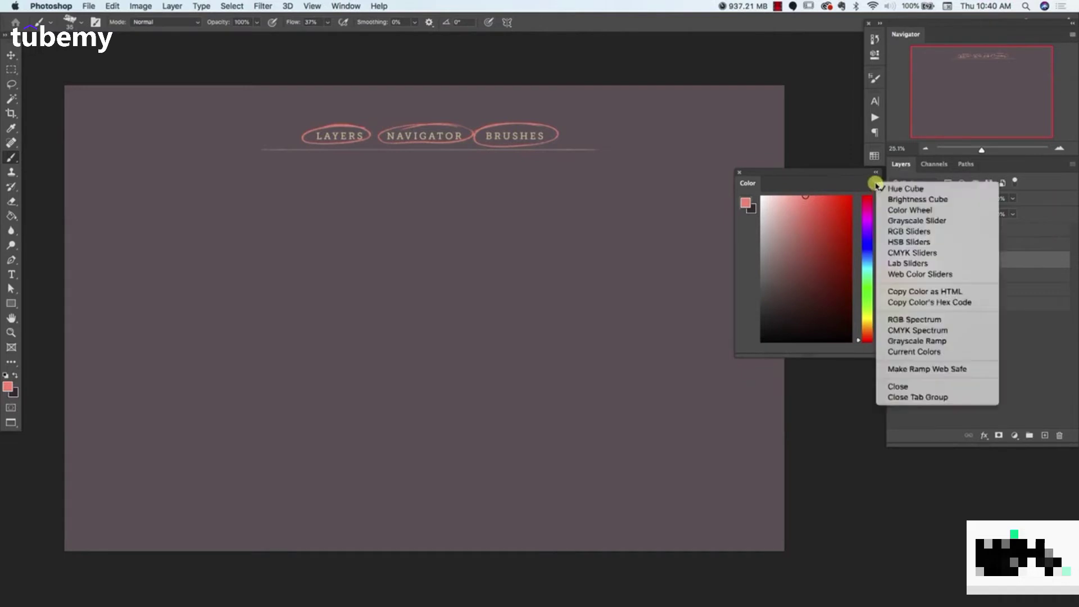
{"action": "left_click", "coordinate": [911, 210]}
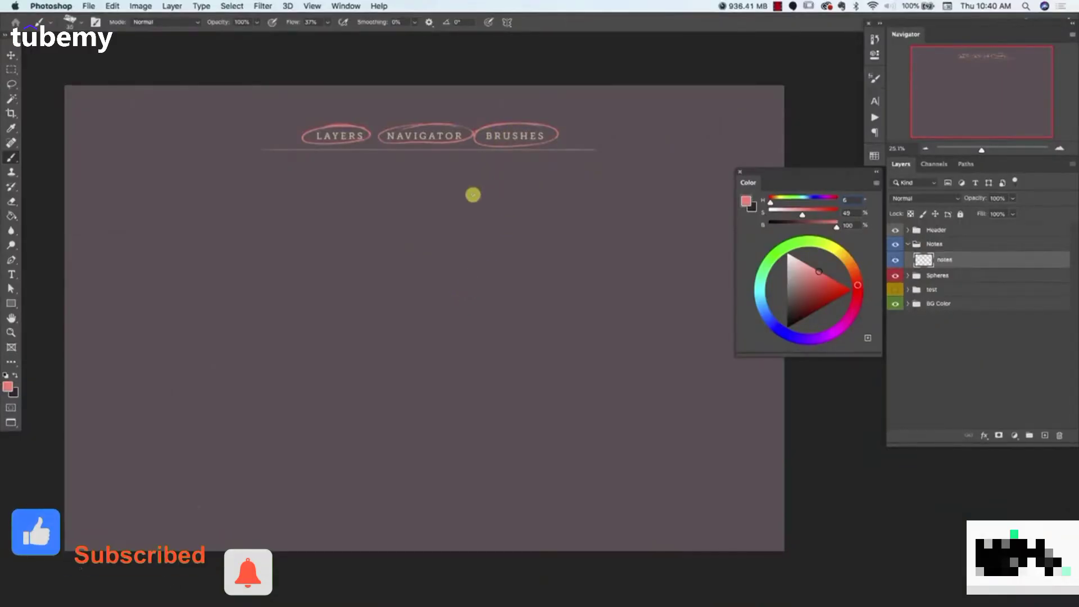
Open the brush presets and choose loish_oil pastel from the loish folder in Digital Painting Faves, comparing it with loish_hard round
{"action": "left_click", "coordinate": [70, 22]}
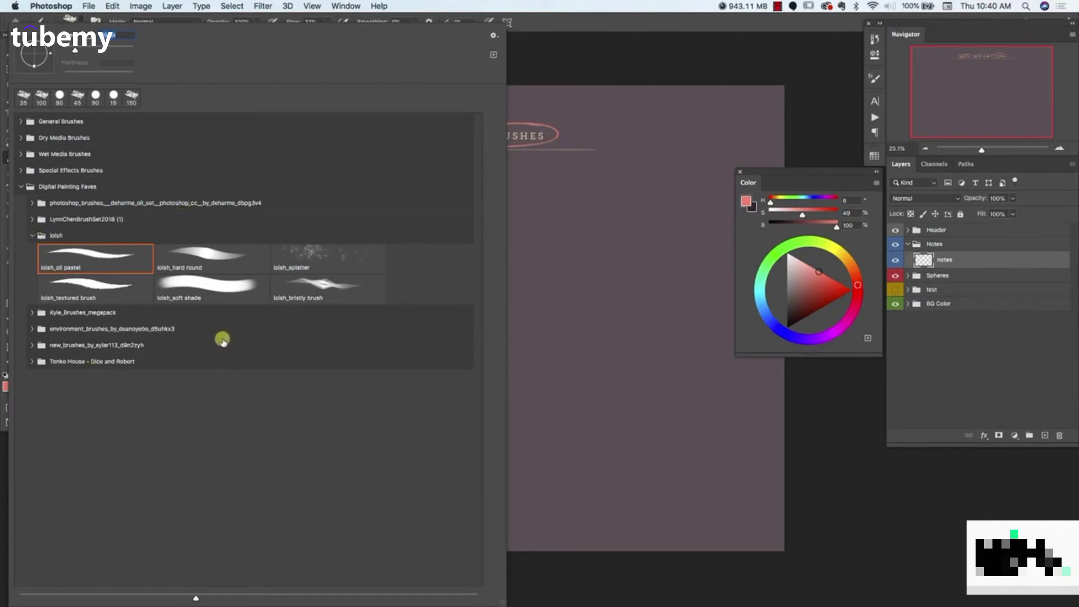
{"action": "left_click", "coordinate": [58, 237]}
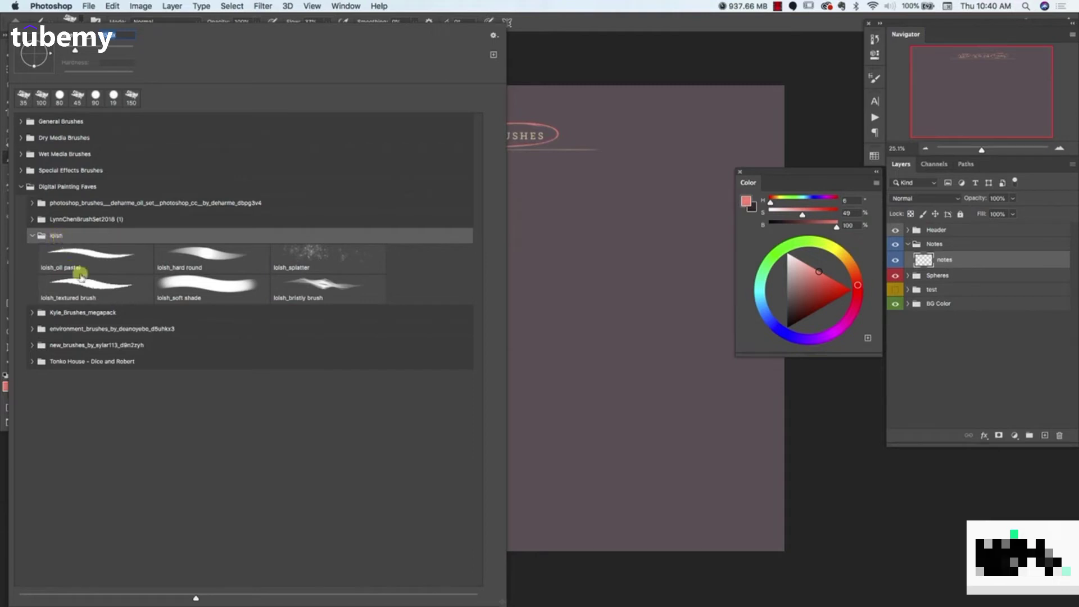
{"action": "left_click", "coordinate": [94, 259]}
{"action": "left_click", "coordinate": [205, 257]}
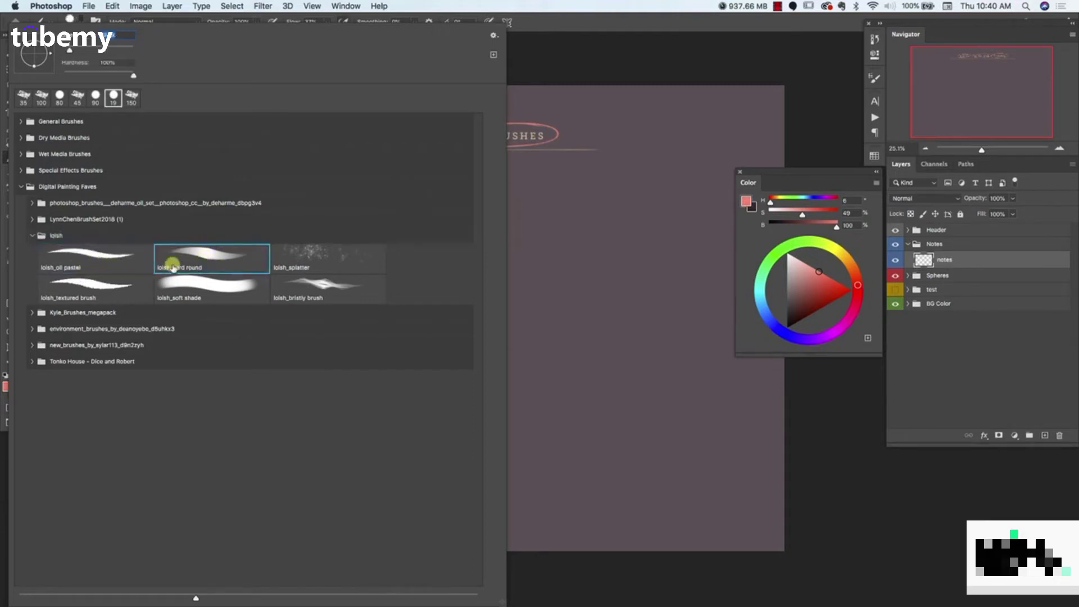
{"action": "left_click", "coordinate": [122, 263]}
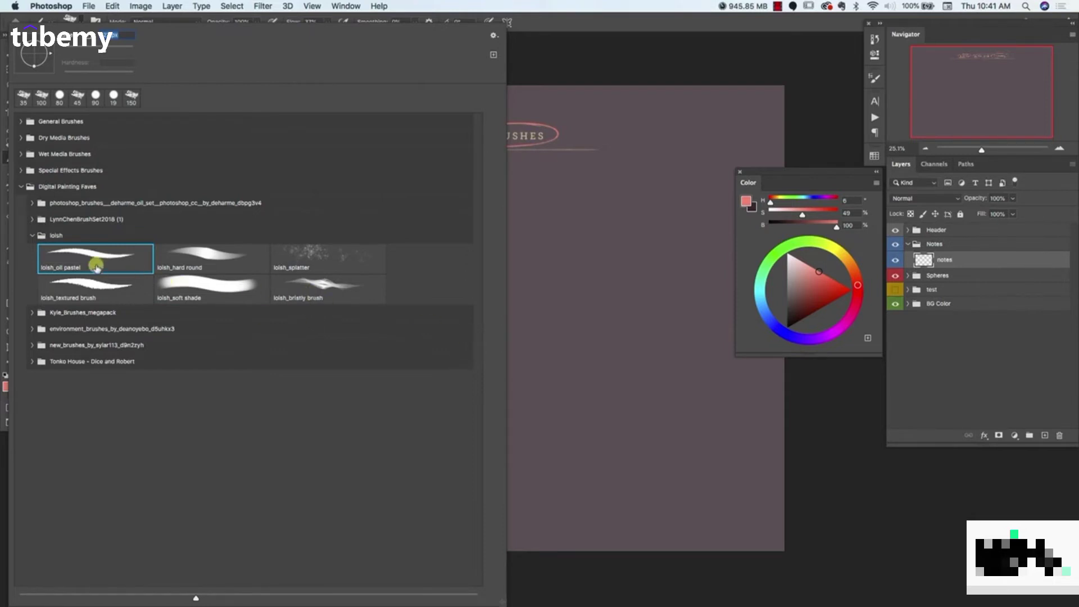
{"action": "left_click", "coordinate": [172, 258]}
{"action": "left_click", "coordinate": [133, 262]}
{"action": "left_click", "coordinate": [546, 23]}
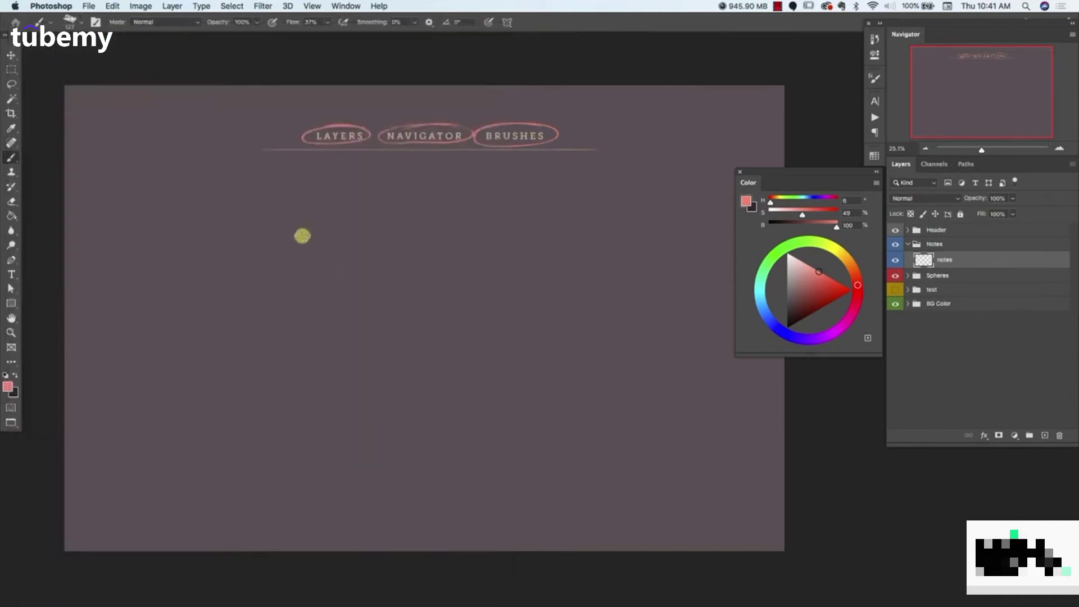
Pick a pale cream with hue 34 on the color wheel and paint a solid dome shape below the LAYERS heading
{"action": "left_click", "coordinate": [804, 266]}
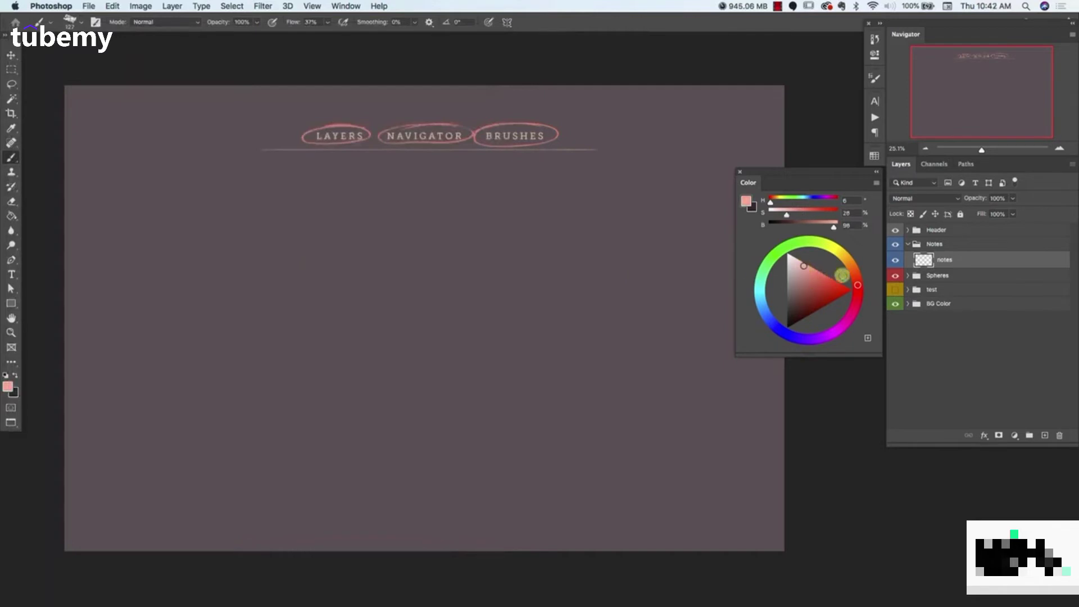
{"action": "left_click_drag", "start_coordinate": [857, 280], "coordinate": [853, 269]}
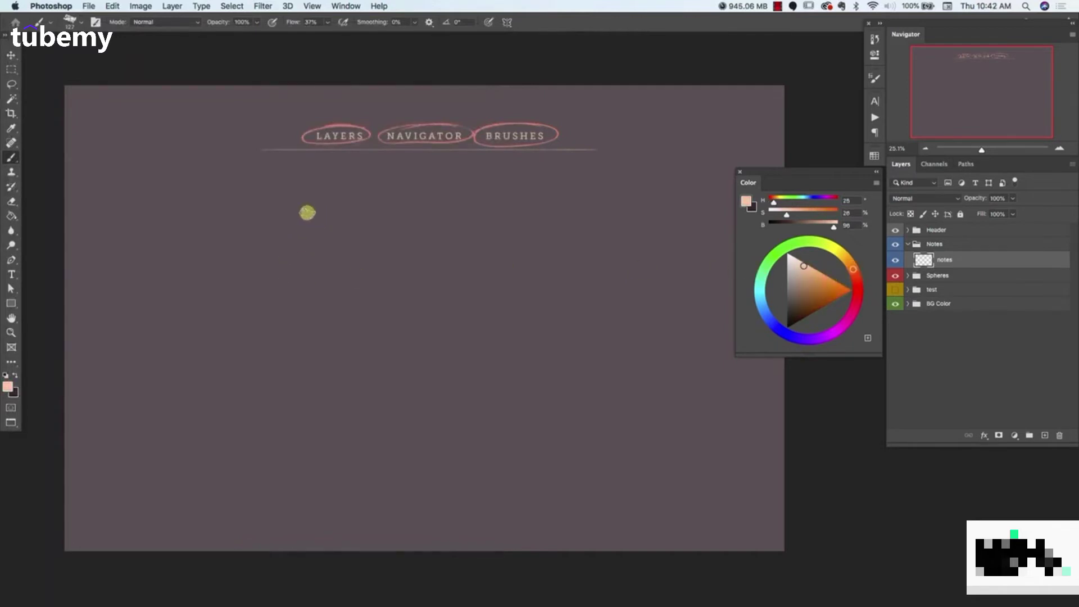
{"action": "left_click_drag", "start_coordinate": [306, 212], "coordinate": [260, 247]}
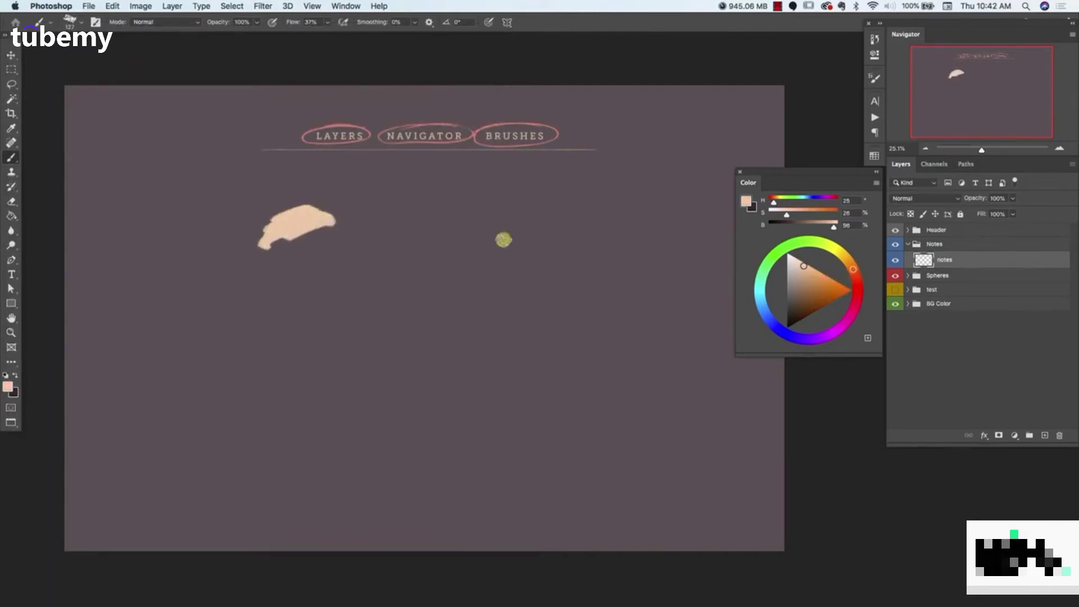
{"action": "left_click", "coordinate": [850, 263]}
{"action": "mouse_move", "coordinate": [311, 211]}
{"action": "left_mouse_down"}
{"action": "mouse_move", "coordinate": [300, 236]}
{"action": "mouse_move", "coordinate": [255, 234]}
{"action": "mouse_move", "coordinate": [261, 246]}
{"action": "mouse_move", "coordinate": [254, 233]}
{"action": "mouse_move", "coordinate": [311, 207]}
{"action": "mouse_move", "coordinate": [323, 217]}
{"action": "mouse_move", "coordinate": [284, 227]}
{"action": "mouse_move", "coordinate": [317, 224]}
{"action": "left_mouse_up"}
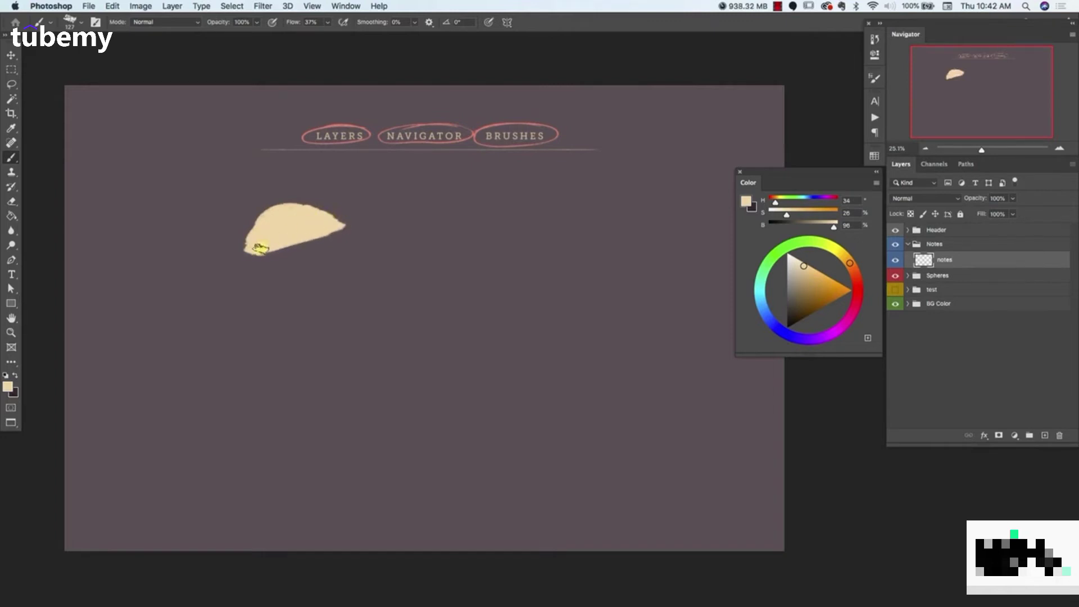
{"action": "mouse_move", "coordinate": [274, 243]}
{"action": "left_mouse_down"}
{"action": "mouse_move", "coordinate": [330, 234]}
{"action": "mouse_move", "coordinate": [325, 243]}
{"action": "left_mouse_up"}
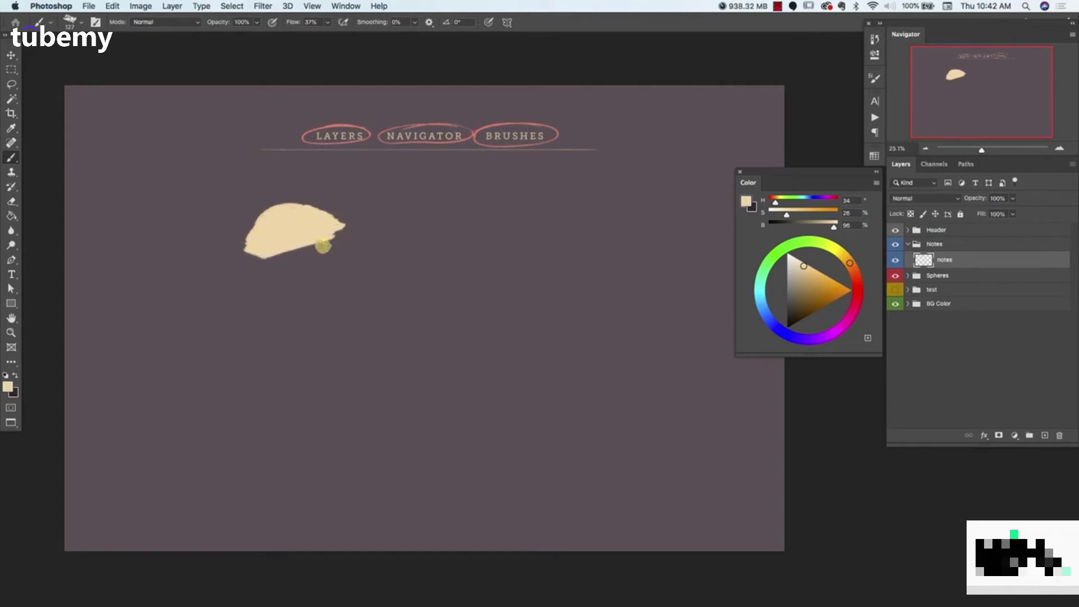
Pick a more saturated orange, paint a shaded band along the dome's lower part, and sample the orange and cream tones
{"action": "left_click", "coordinate": [854, 271]}
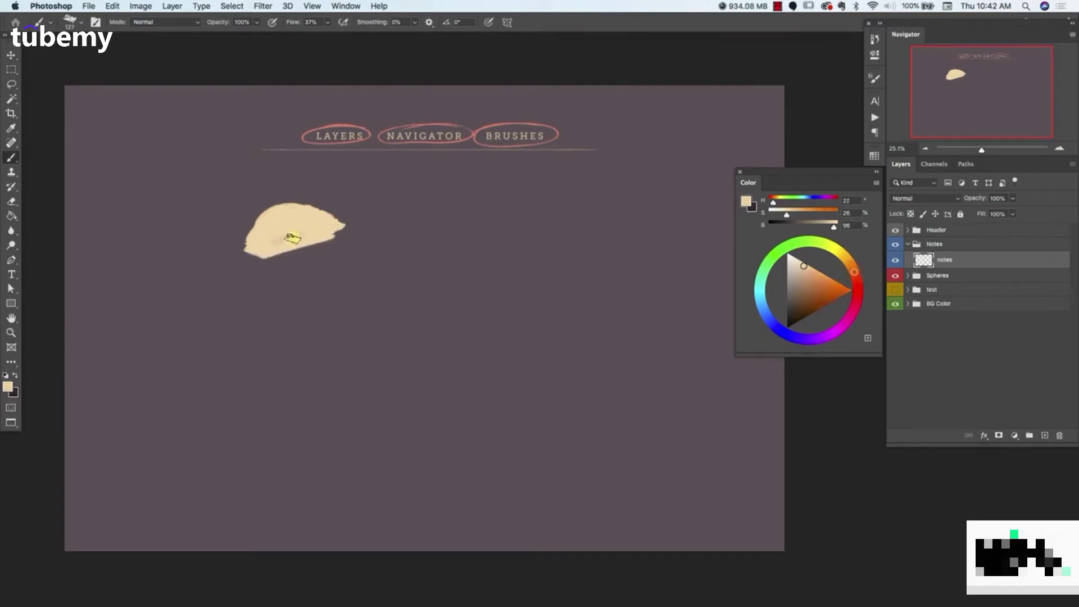
{"action": "left_click_drag", "start_coordinate": [824, 280], "coordinate": [845, 276]}
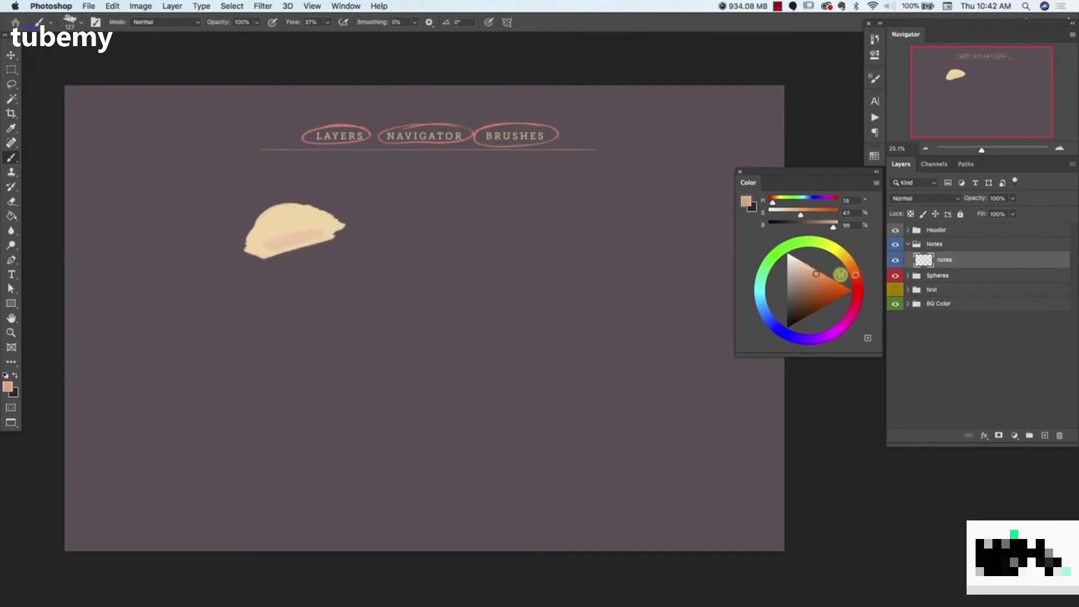
{"action": "left_click_drag", "start_coordinate": [320, 234], "coordinate": [269, 243]}
{"action": "left_click", "coordinate": [265, 239], "text": "alt"}
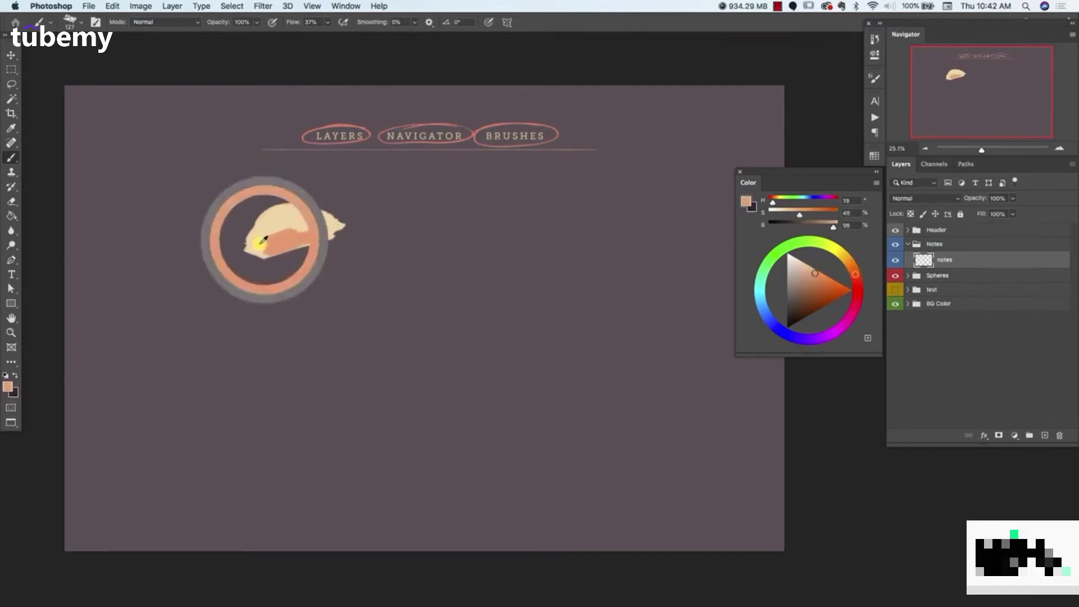
{"action": "left_click", "coordinate": [315, 228], "text": "alt"}
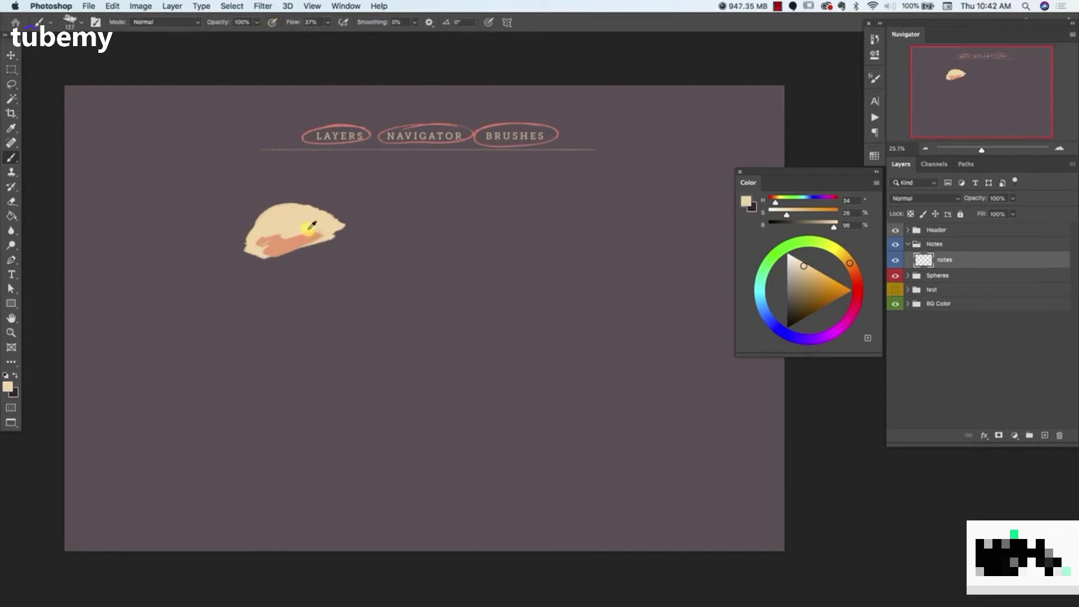
Toggle the airbrush-style build-up option and set the brush flow to 33%
{"action": "left_click", "coordinate": [344, 22]}
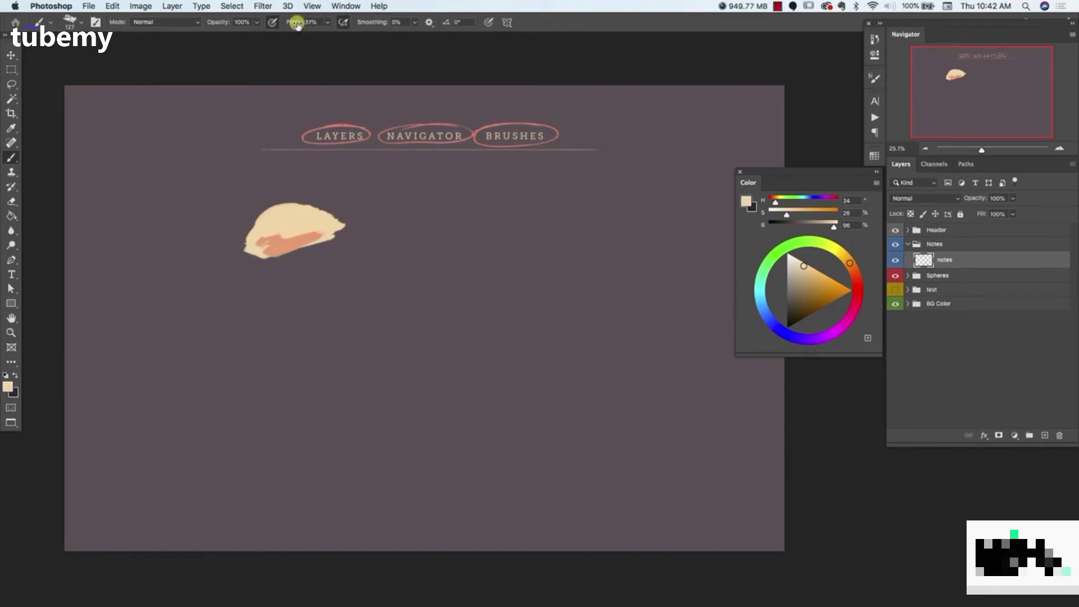
{"action": "left_click", "coordinate": [326, 22]}
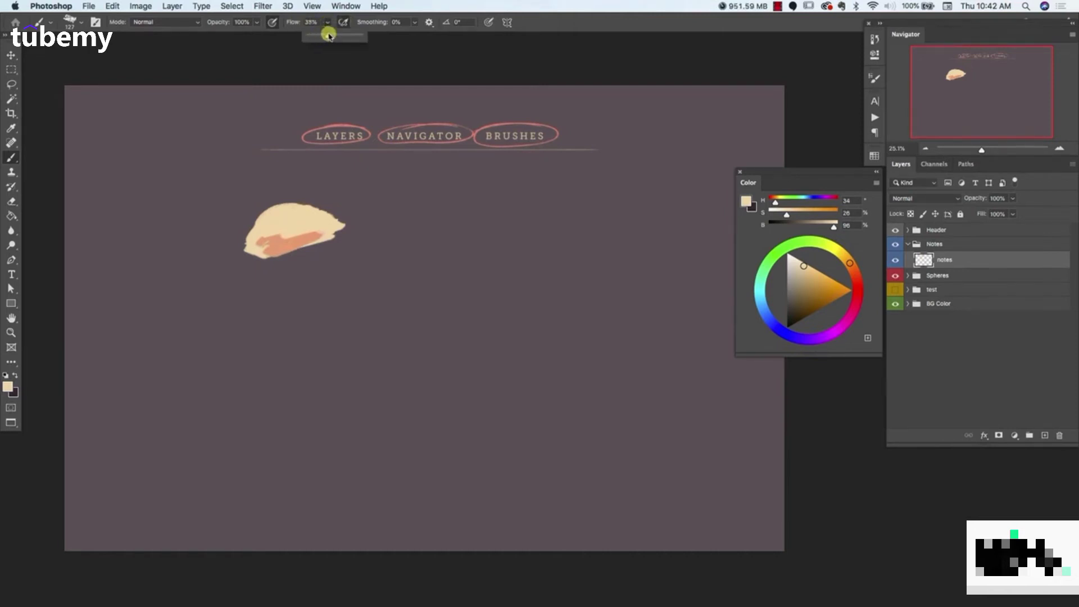
{"action": "left_click", "coordinate": [294, 49]}
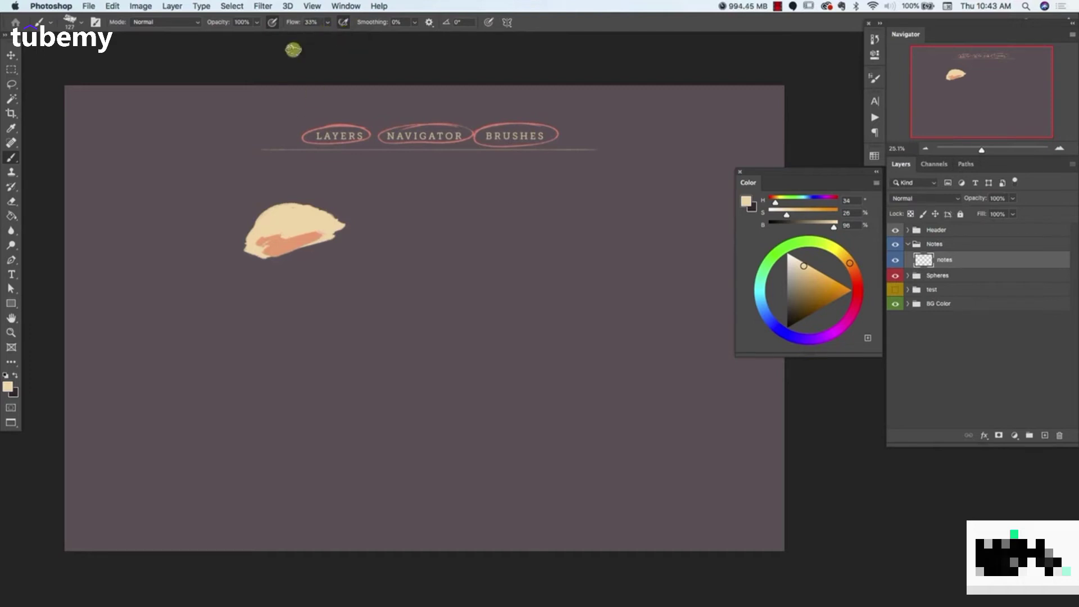
Blend the orange base into the cream top of the dome by repeatedly sampling in-between tones and painting over the transition
{"action": "left_click", "coordinate": [307, 232], "text": "alt"}
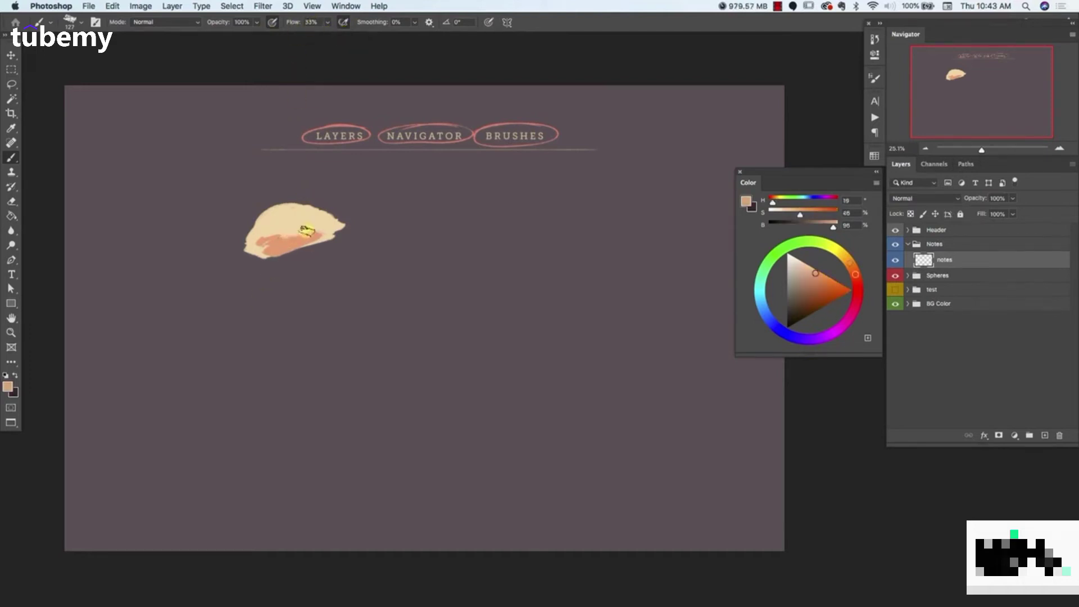
{"action": "left_click", "coordinate": [298, 224], "text": "alt"}
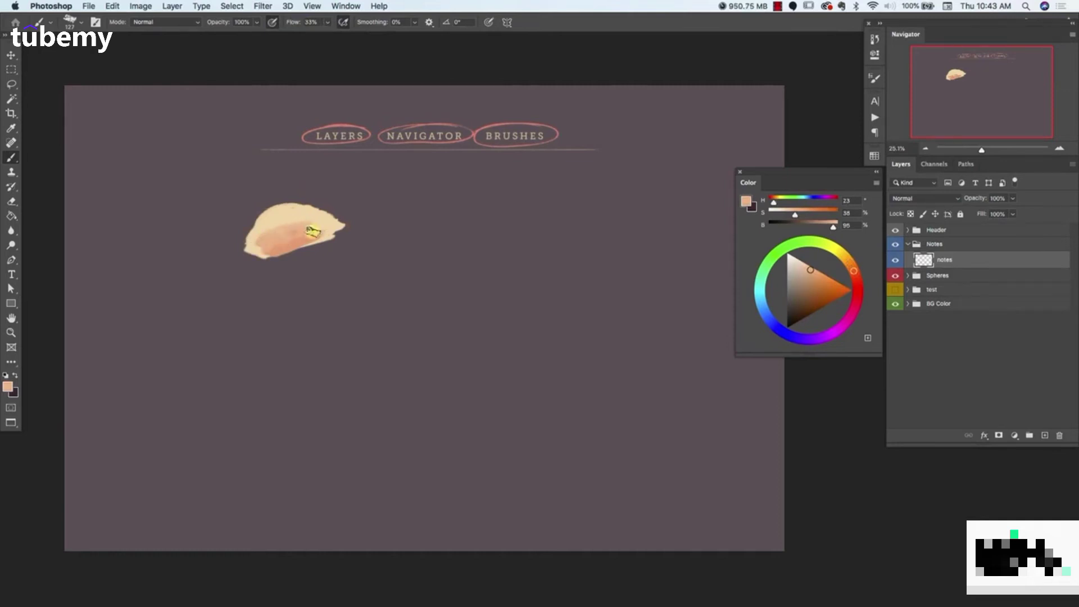
{"action": "left_click", "coordinate": [258, 231], "text": "alt"}
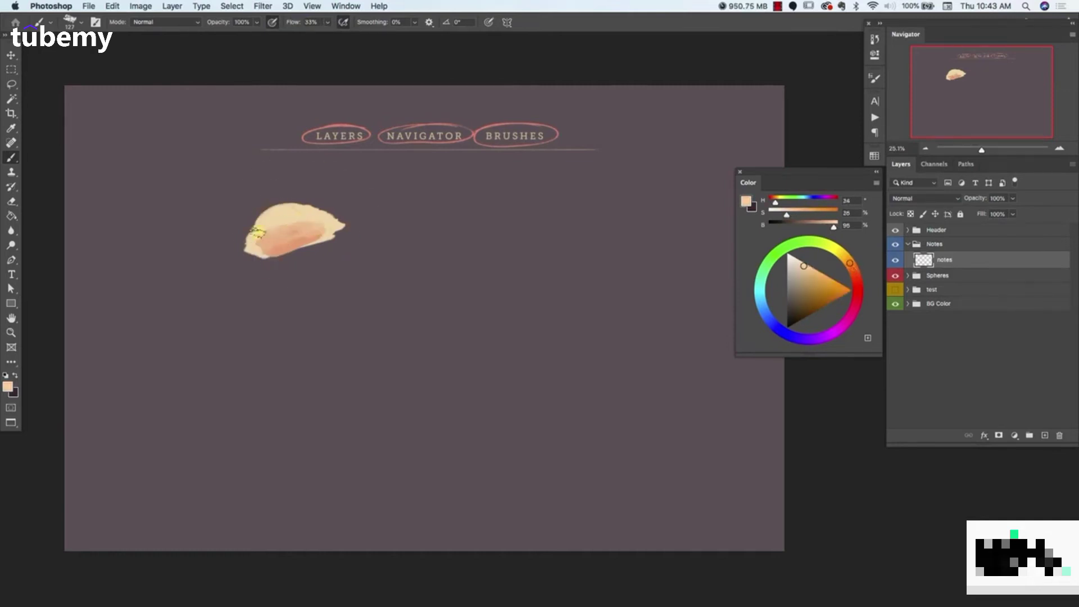
{"action": "left_click", "coordinate": [274, 244], "text": "alt"}
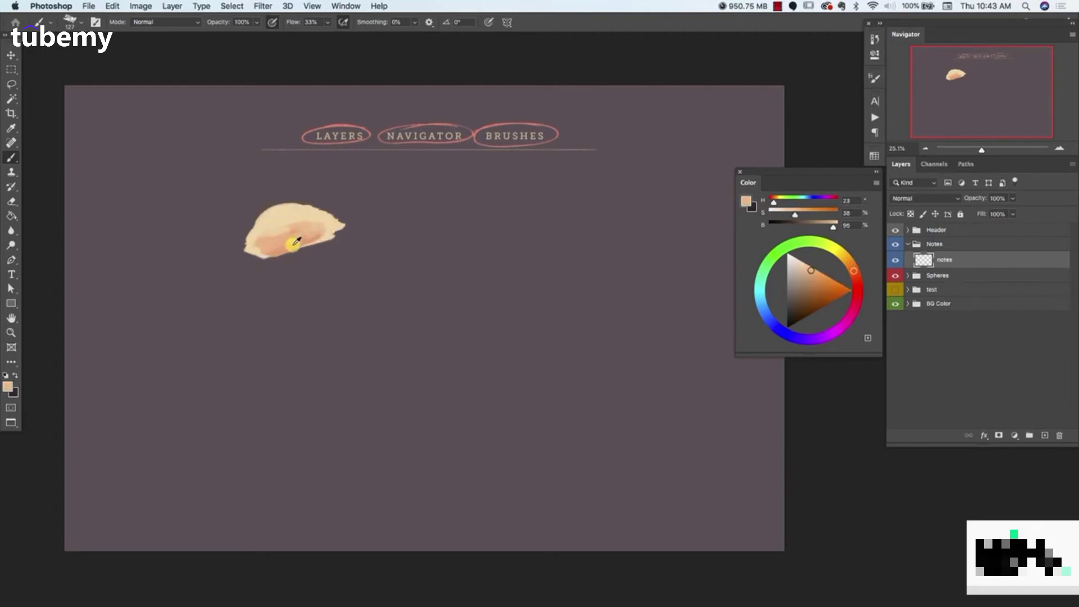
{"action": "left_click", "coordinate": [284, 251], "text": "alt"}
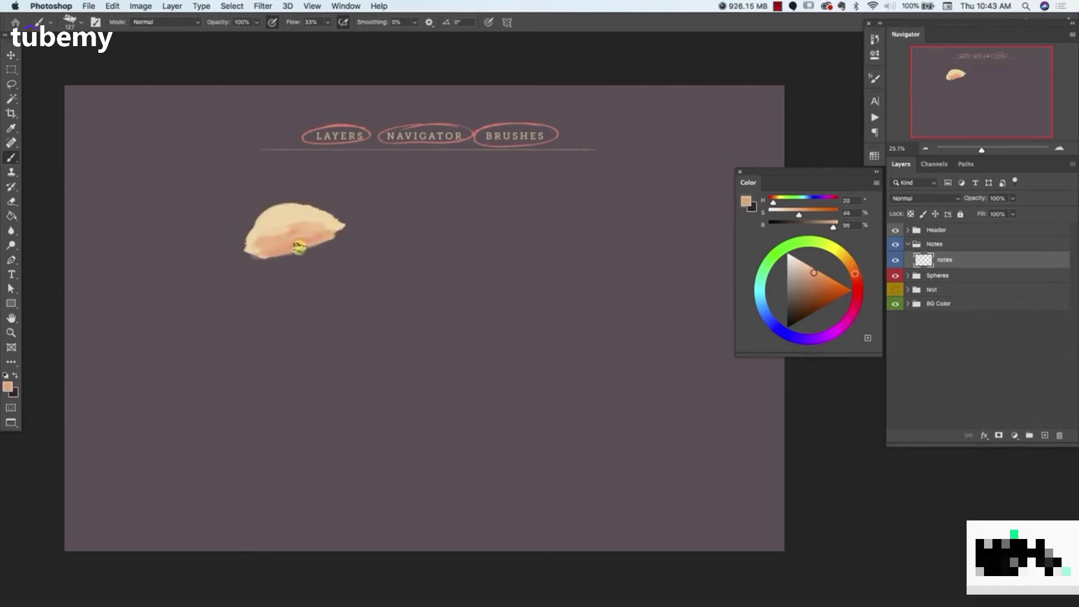
{"action": "left_click", "coordinate": [304, 240], "text": "alt"}
{"action": "left_click", "coordinate": [289, 246], "text": "alt"}
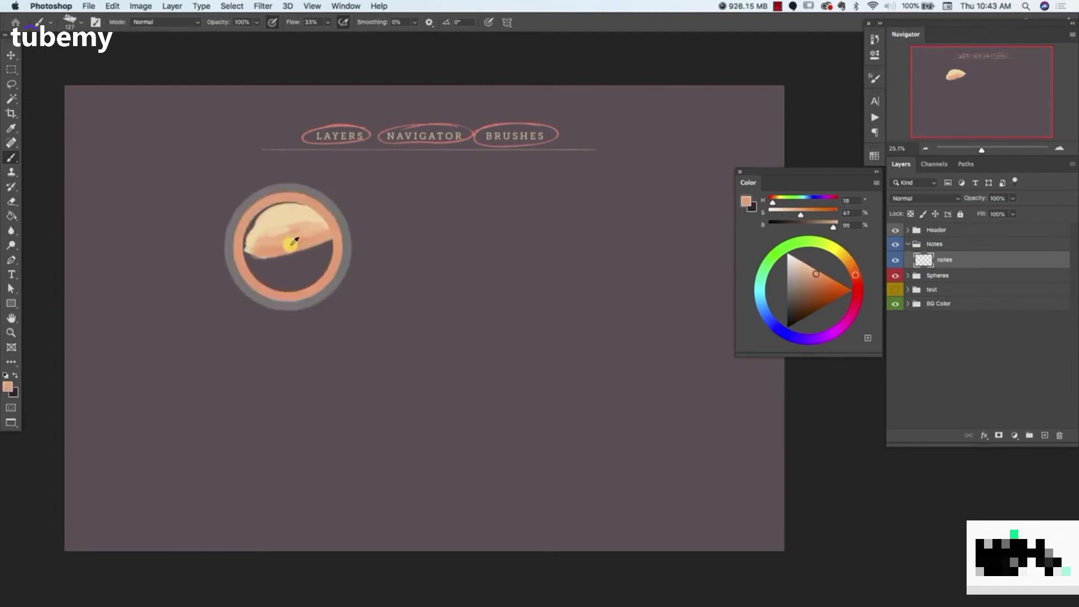
{"action": "left_click", "coordinate": [267, 243], "text": "alt"}
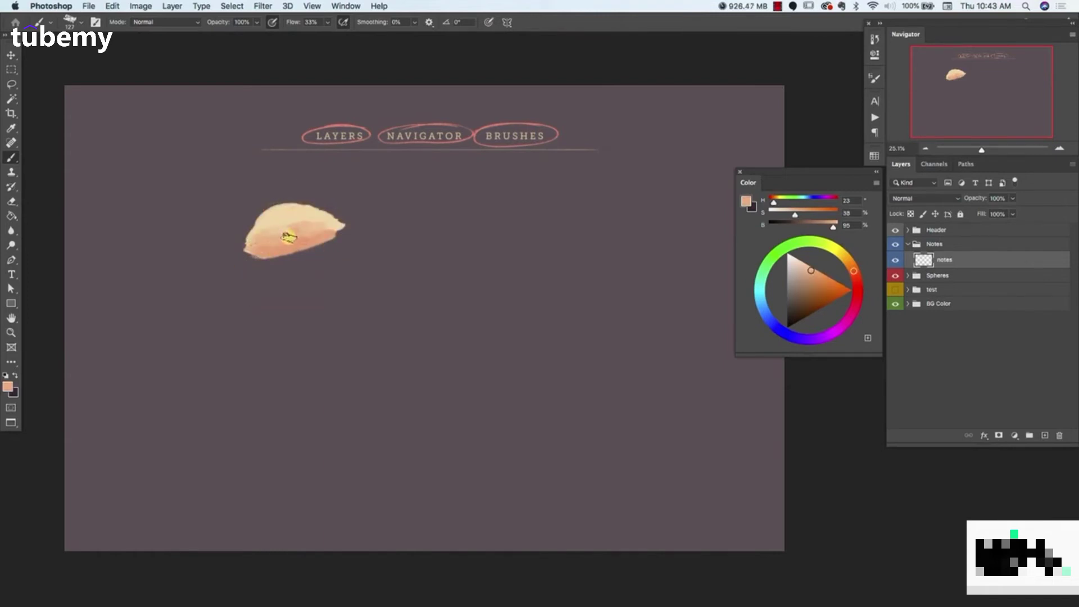
{"action": "left_click", "coordinate": [267, 221], "text": "alt"}
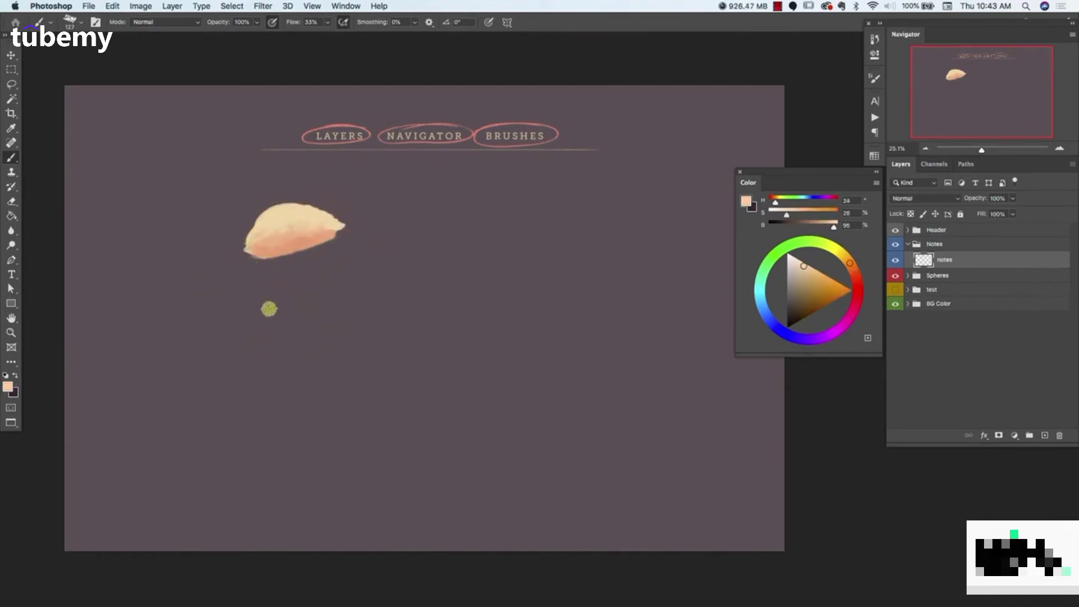
Sample the background color, darken it to a deep purple-grey, and paint a cast shadow beneath the dome, resampling its tones
{"action": "left_click", "coordinate": [278, 261], "text": "alt"}
{"action": "left_click", "coordinate": [791, 312]}
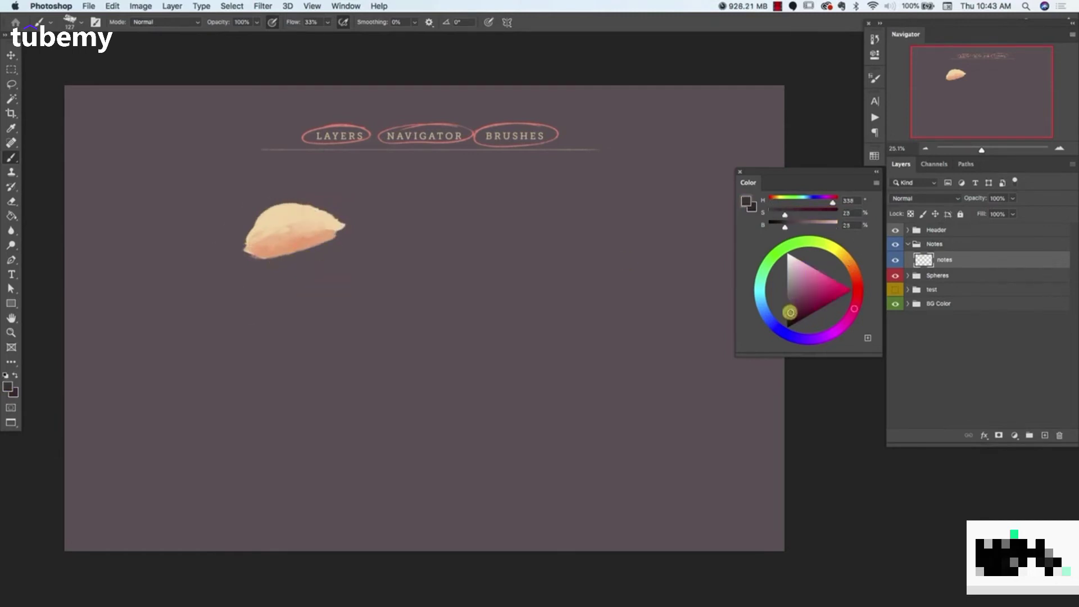
{"action": "mouse_move", "coordinate": [263, 264]}
{"action": "left_mouse_down"}
{"action": "mouse_move", "coordinate": [310, 258]}
{"action": "mouse_move", "coordinate": [288, 255]}
{"action": "mouse_move", "coordinate": [312, 257]}
{"action": "mouse_move", "coordinate": [275, 260]}
{"action": "mouse_move", "coordinate": [316, 263]}
{"action": "mouse_move", "coordinate": [305, 259]}
{"action": "mouse_move", "coordinate": [325, 252]}
{"action": "mouse_move", "coordinate": [308, 253]}
{"action": "mouse_move", "coordinate": [328, 252]}
{"action": "mouse_move", "coordinate": [311, 251]}
{"action": "mouse_move", "coordinate": [342, 257]}
{"action": "mouse_move", "coordinate": [330, 246]}
{"action": "mouse_move", "coordinate": [333, 263]}
{"action": "mouse_move", "coordinate": [327, 258]}
{"action": "mouse_move", "coordinate": [342, 260]}
{"action": "mouse_move", "coordinate": [342, 244]}
{"action": "mouse_move", "coordinate": [334, 259]}
{"action": "mouse_move", "coordinate": [266, 264]}
{"action": "left_mouse_up"}
{"action": "left_click", "coordinate": [305, 260], "text": "alt"}
{"action": "left_click", "coordinate": [323, 254], "text": "alt"}
{"action": "left_click", "coordinate": [328, 257], "text": "alt"}
{"action": "left_click", "coordinate": [285, 261], "text": "alt"}
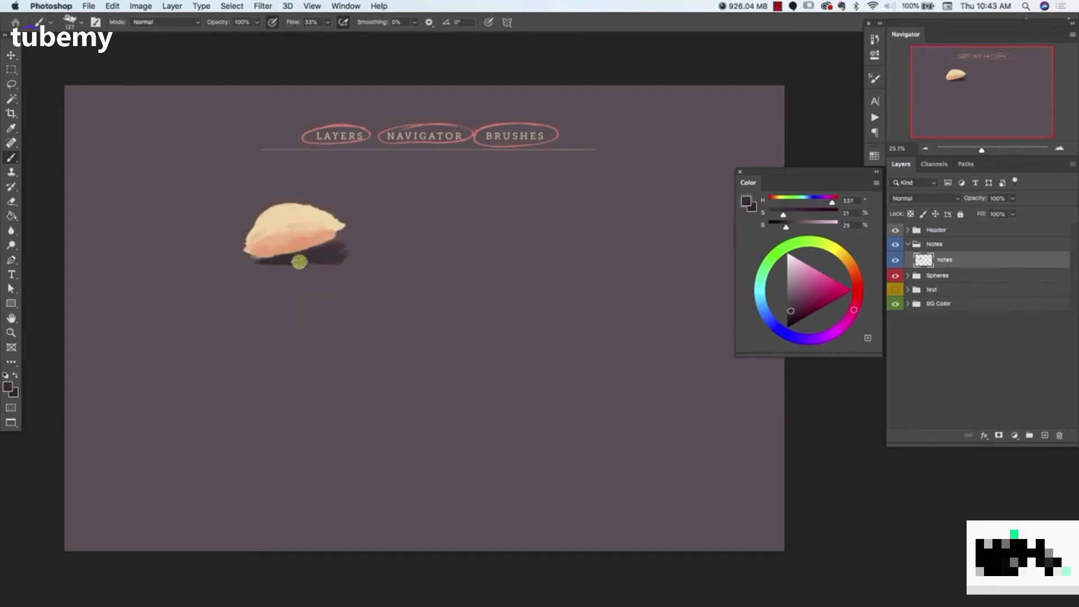
Sample tones at the shadow's outer edge and paint over it to extend and soften the cast shadow beside the dome
{"action": "left_click", "coordinate": [349, 253], "text": "alt"}
{"action": "left_click_drag", "start_coordinate": [347, 260], "coordinate": [324, 252]}
{"action": "left_click", "coordinate": [348, 249], "text": "alt"}
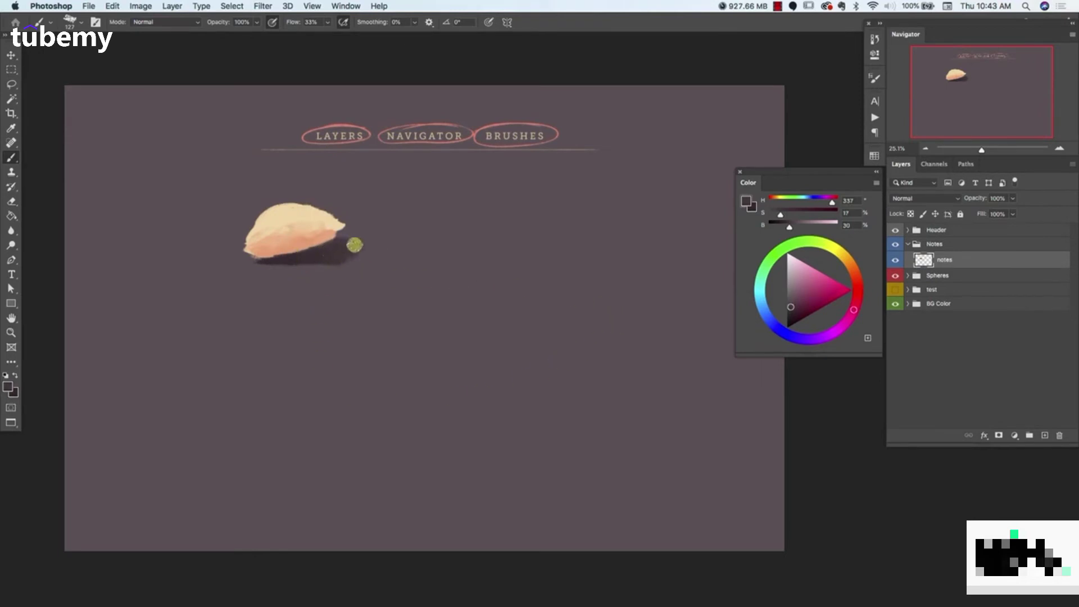
Switch the brush preset to loish_hard round from the loish folder
{"action": "left_click", "coordinate": [78, 24]}
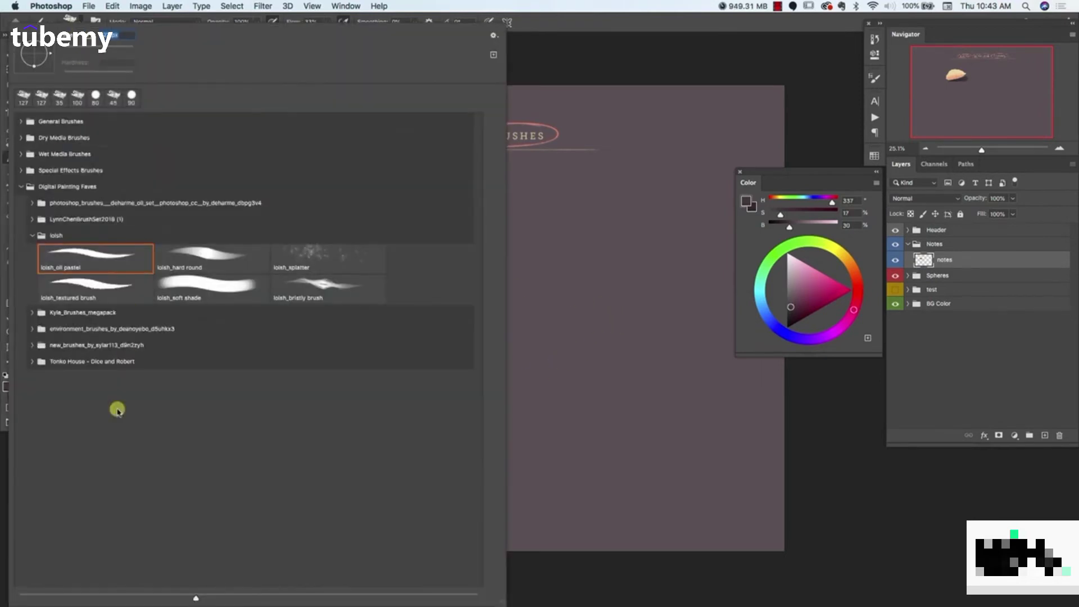
{"action": "left_click", "coordinate": [212, 258]}
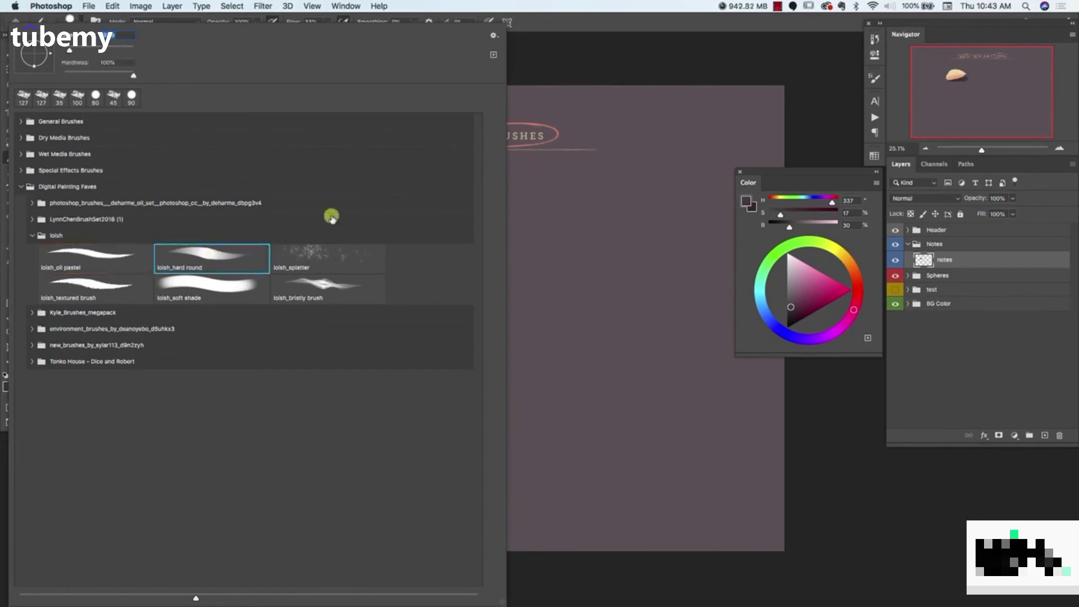
{"action": "left_click", "coordinate": [545, 29]}
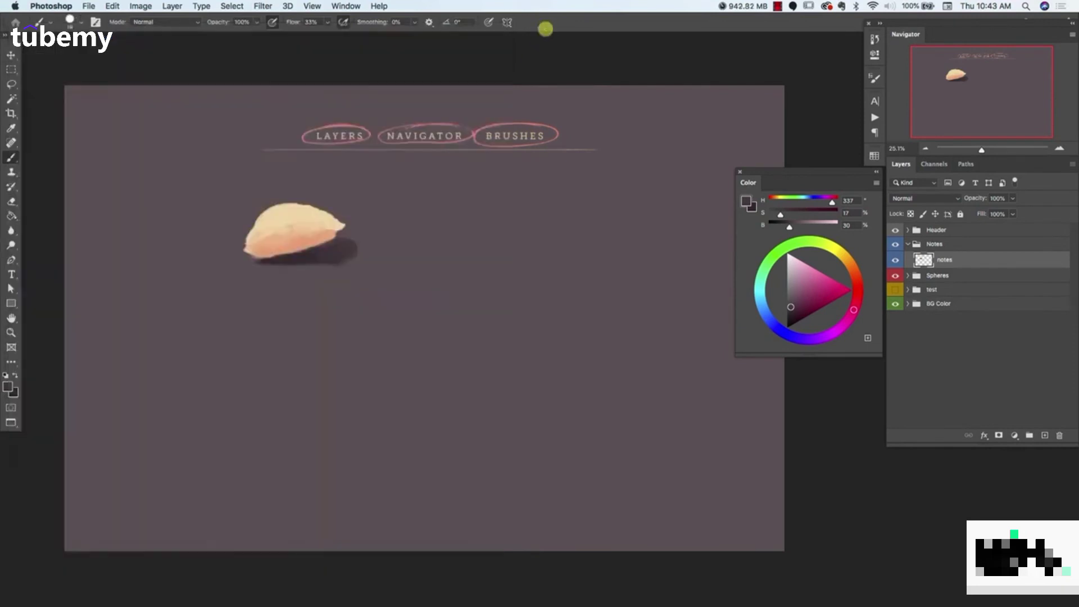
Paint a second small rounded form beside the dome, using cream for its body and orange for its underside, both sampled from the dome
{"action": "left_click", "coordinate": [284, 217], "text": "alt"}
{"action": "mouse_move", "coordinate": [388, 232]}
{"action": "left_mouse_down"}
{"action": "mouse_move", "coordinate": [425, 214]}
{"action": "mouse_move", "coordinate": [401, 234]}
{"action": "mouse_move", "coordinate": [432, 211]}
{"action": "mouse_move", "coordinate": [386, 233]}
{"action": "mouse_move", "coordinate": [439, 209]}
{"action": "mouse_move", "coordinate": [402, 208]}
{"action": "mouse_move", "coordinate": [405, 234]}
{"action": "left_mouse_up"}
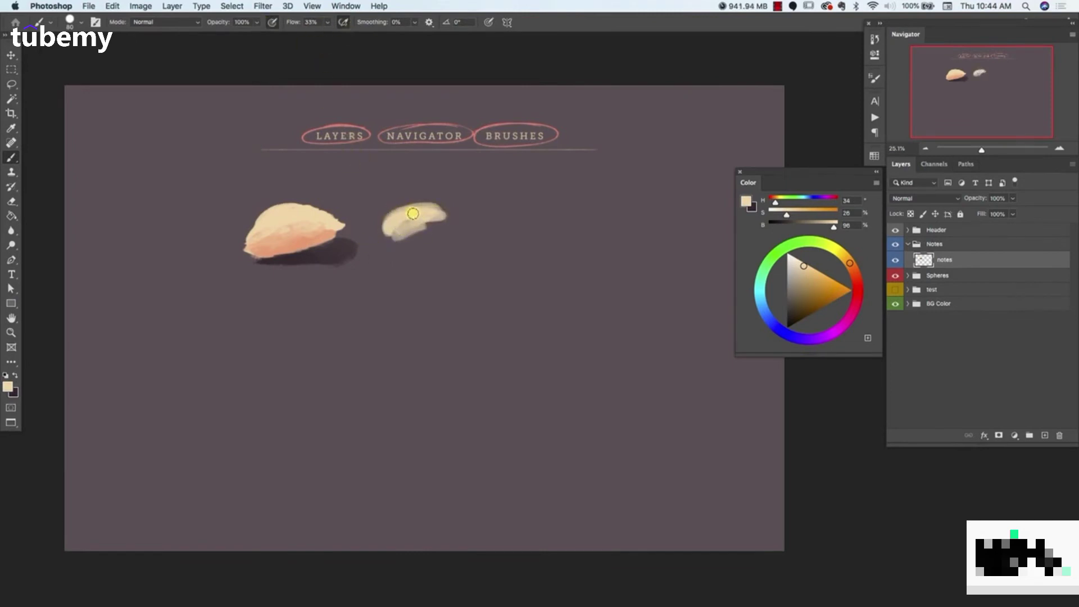
{"action": "left_click", "coordinate": [294, 239], "text": "alt"}
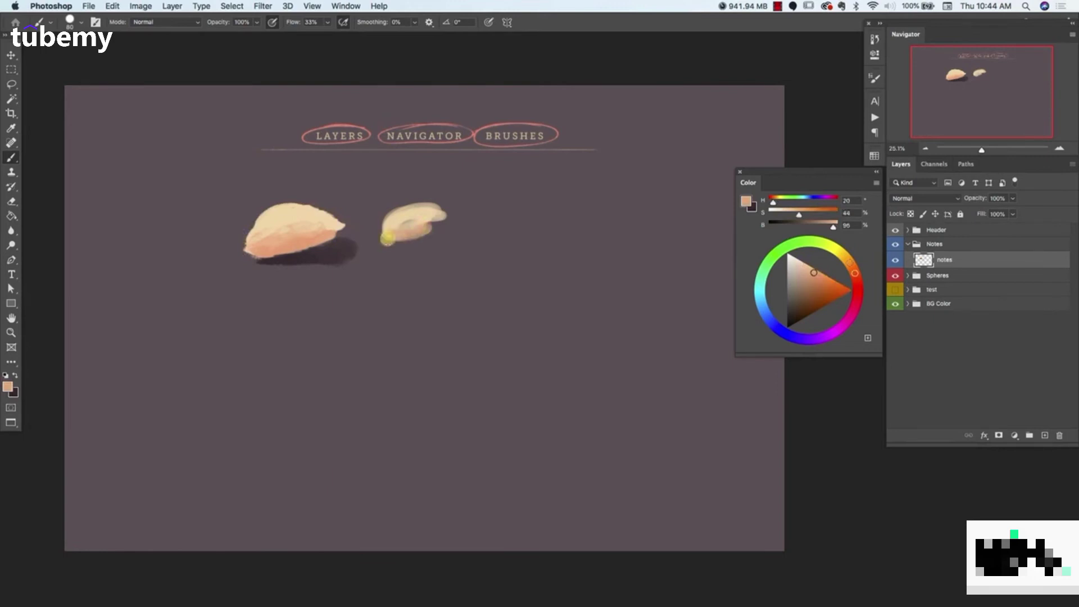
{"action": "left_click", "coordinate": [422, 222], "text": "alt"}
{"action": "left_click", "coordinate": [394, 215], "text": "alt"}
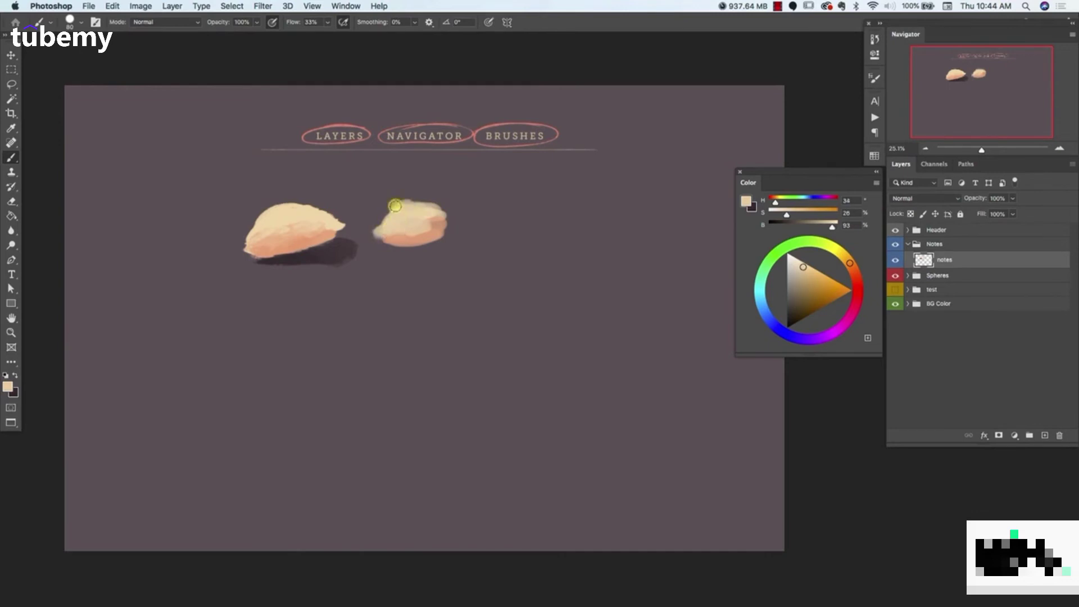
{"action": "left_click_drag", "start_coordinate": [431, 207], "coordinate": [444, 221]}
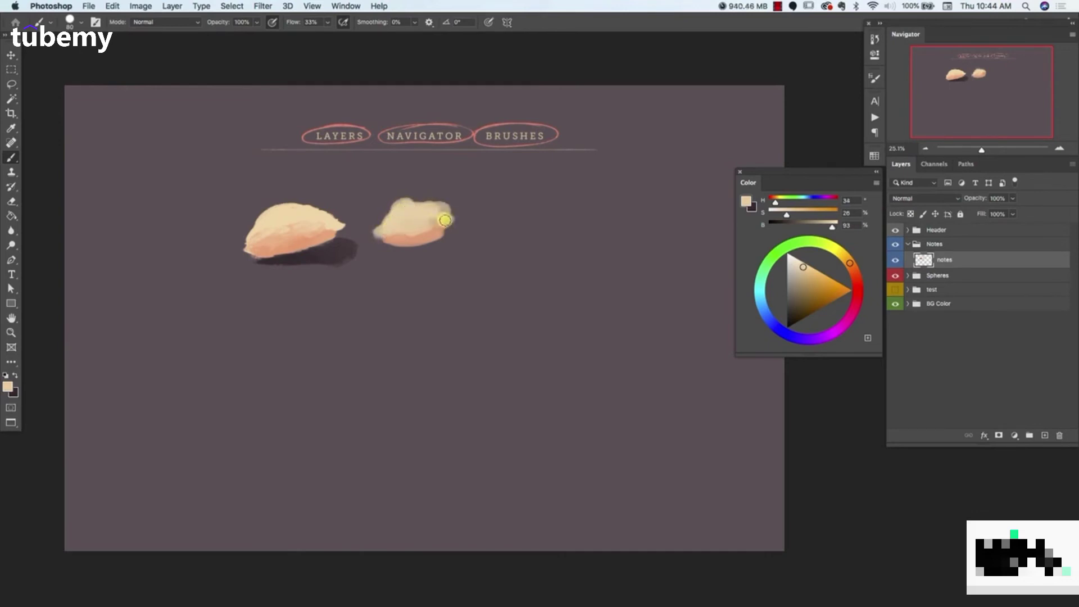
Blend the second form's cream top into its orange underside by repeatedly sampling in-between tones and painting over the transition
{"action": "left_click", "coordinate": [402, 228], "text": "alt"}
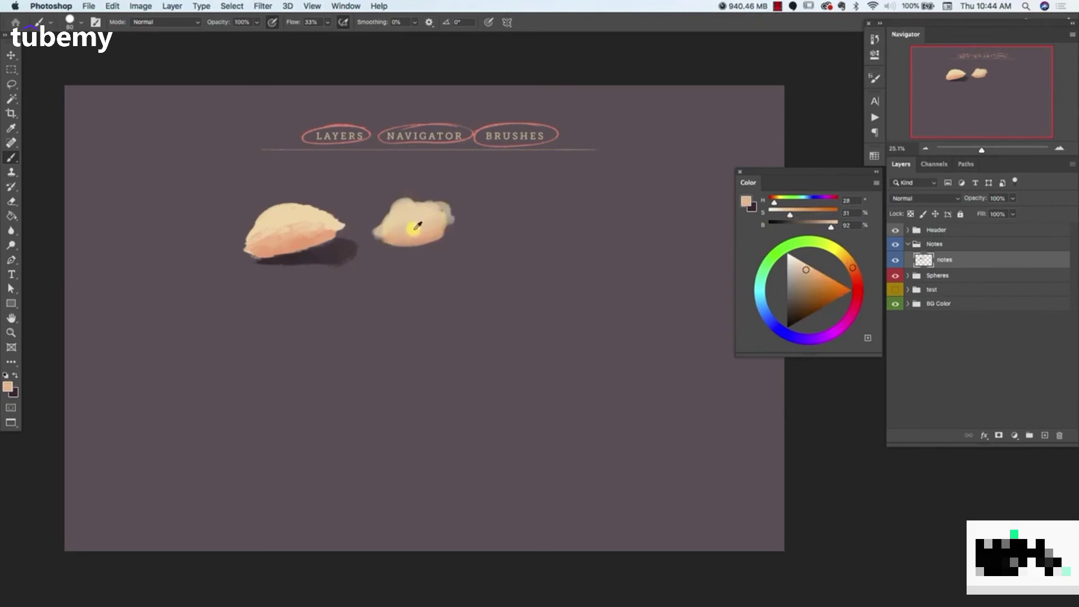
{"action": "left_click", "coordinate": [426, 240], "text": "alt"}
{"action": "left_click", "coordinate": [410, 231], "text": "alt"}
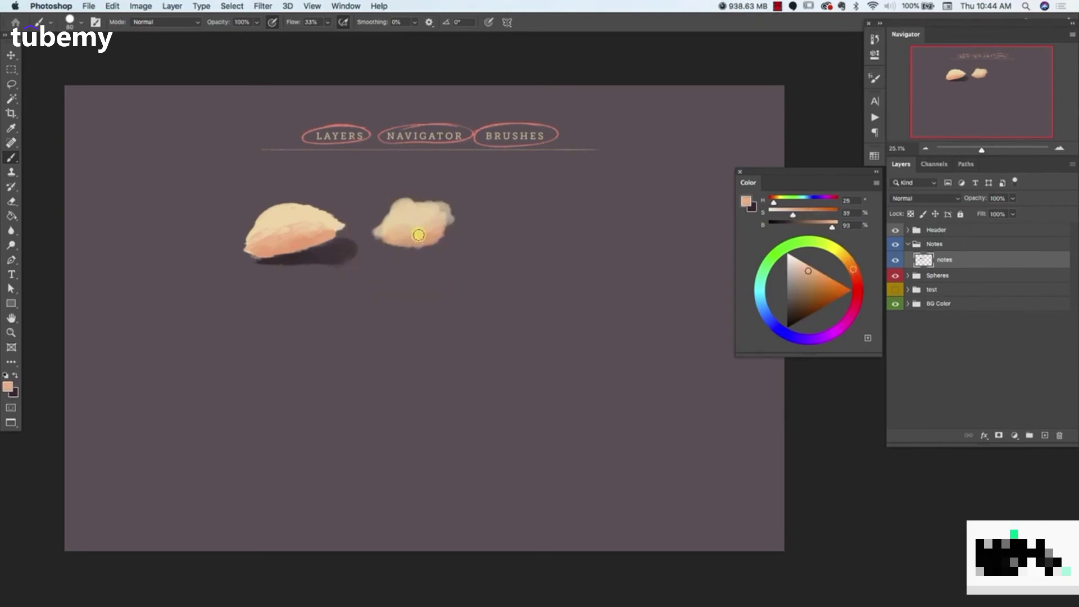
{"action": "left_click", "coordinate": [416, 219], "text": "alt"}
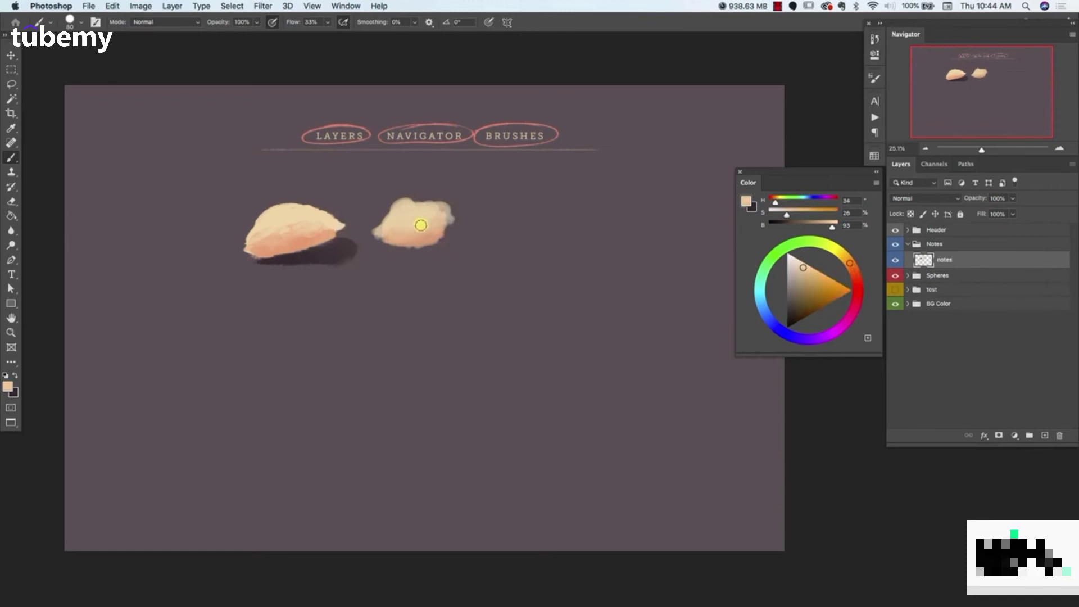
Sample the second form's orange, shift it to a darker burnt orange, and paint a horizontal stroke across its lower edge
{"action": "left_click", "coordinate": [428, 236], "text": "alt"}
{"action": "left_click_drag", "start_coordinate": [809, 288], "coordinate": [857, 279]}
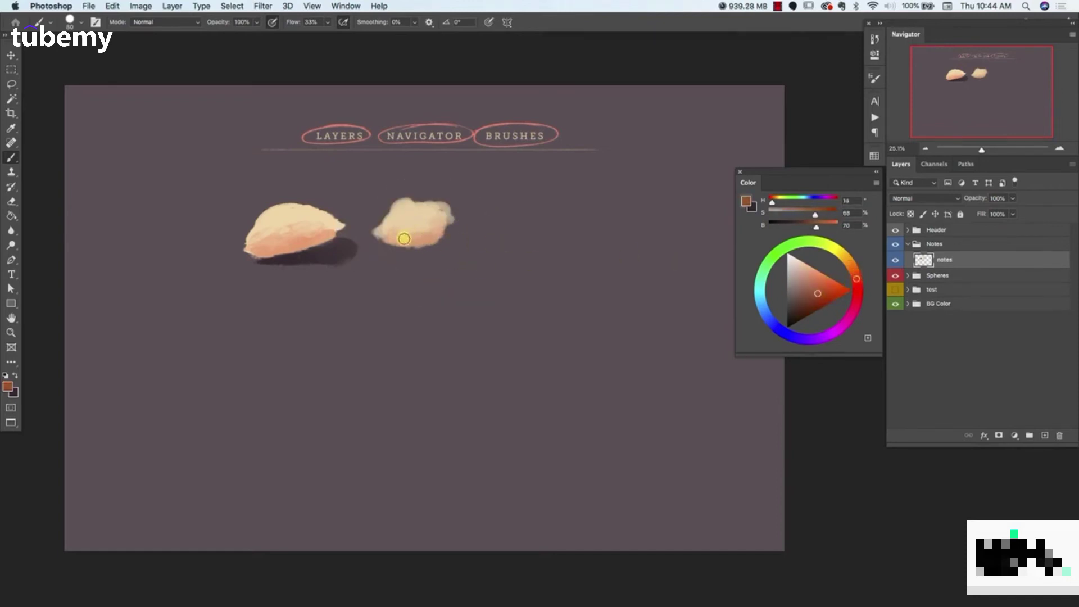
{"action": "mouse_move", "coordinate": [402, 240]}
{"action": "left_mouse_down"}
{"action": "mouse_move", "coordinate": [471, 235]}
{"action": "mouse_move", "coordinate": [430, 237]}
{"action": "left_mouse_up"}
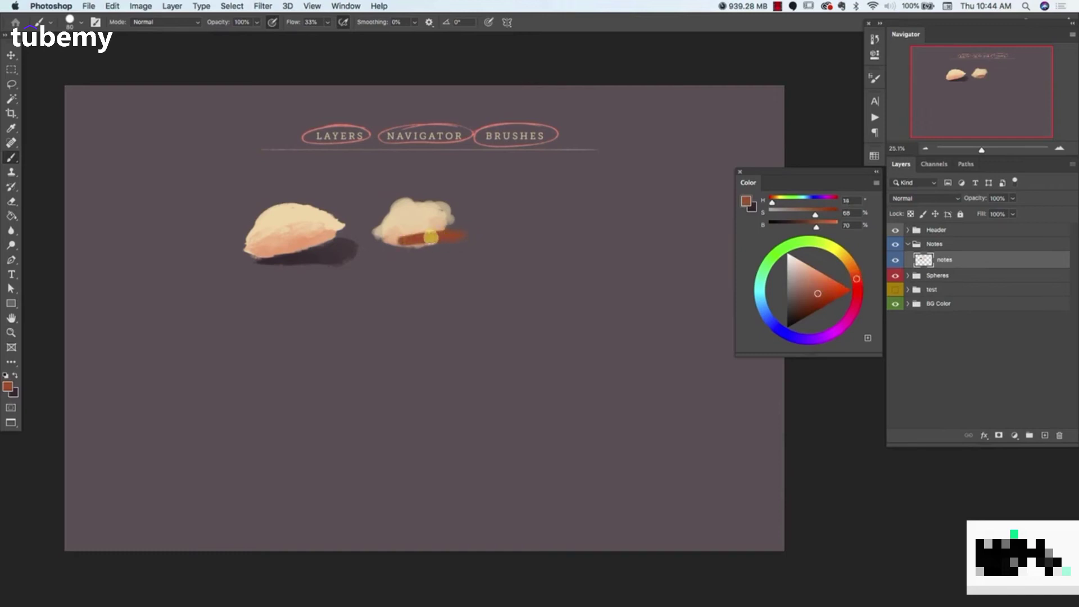
Blend the burnt-orange stroke into the second form by sampling neighbouring orange and cream tones and painting over its edges
{"action": "left_click", "coordinate": [409, 234], "text": "alt"}
{"action": "left_click", "coordinate": [416, 239], "text": "alt"}
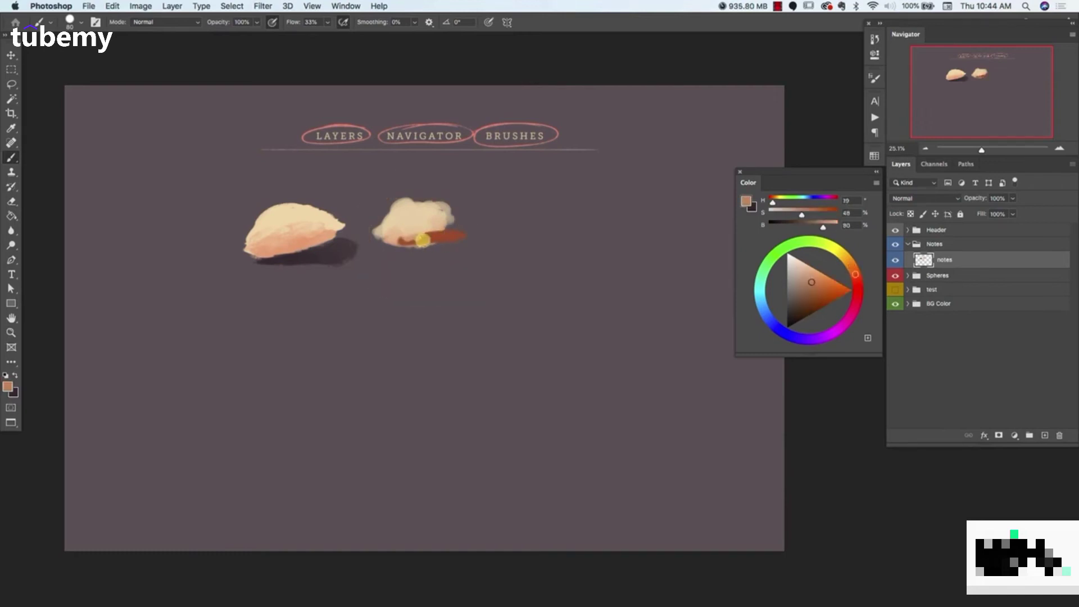
{"action": "left_click", "coordinate": [425, 239], "text": "alt"}
{"action": "left_click", "coordinate": [400, 238], "text": "alt"}
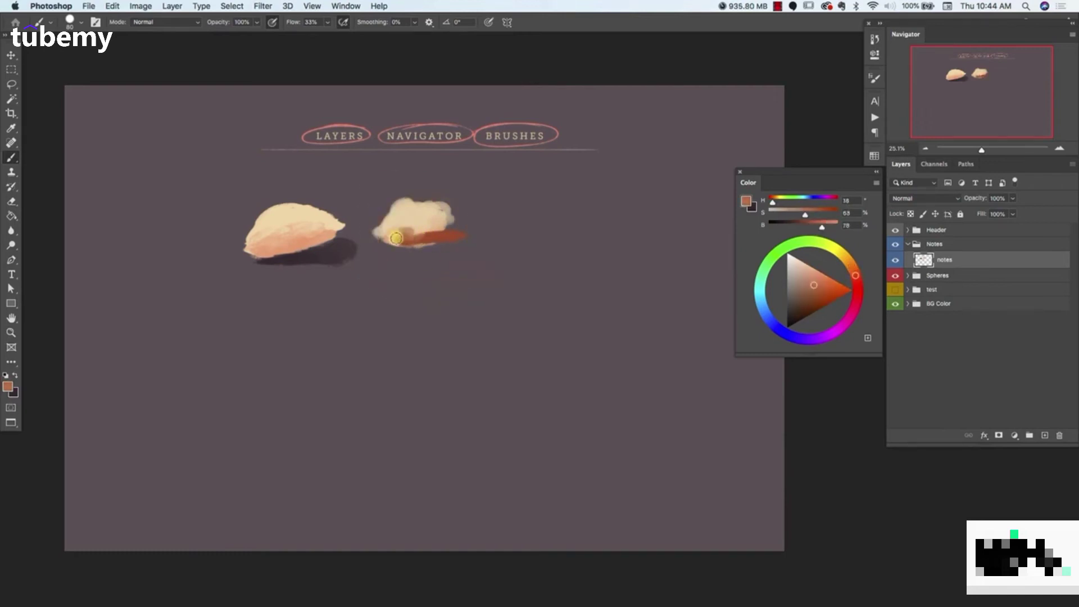
{"action": "left_click", "coordinate": [396, 226], "text": "alt"}
{"action": "left_click", "coordinate": [395, 225], "text": "alt"}
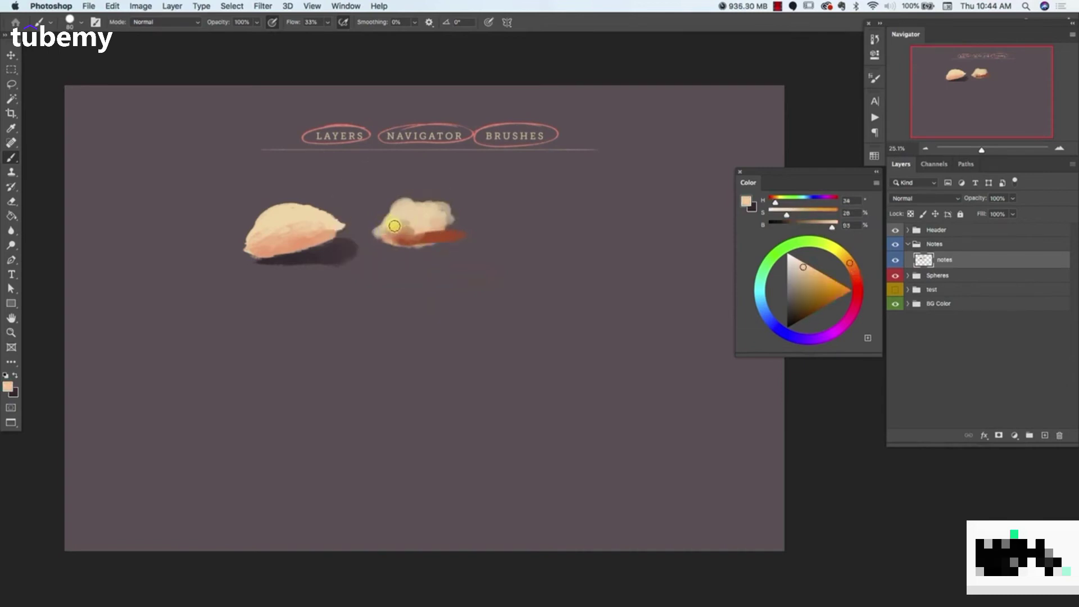
{"action": "left_click", "coordinate": [420, 229], "text": "alt"}
{"action": "mouse_move", "coordinate": [432, 235]}
{"action": "left_mouse_down"}
{"action": "mouse_move", "coordinate": [388, 238]}
{"action": "mouse_move", "coordinate": [441, 239]}
{"action": "left_mouse_up"}
{"action": "left_click", "coordinate": [389, 235], "text": "alt"}
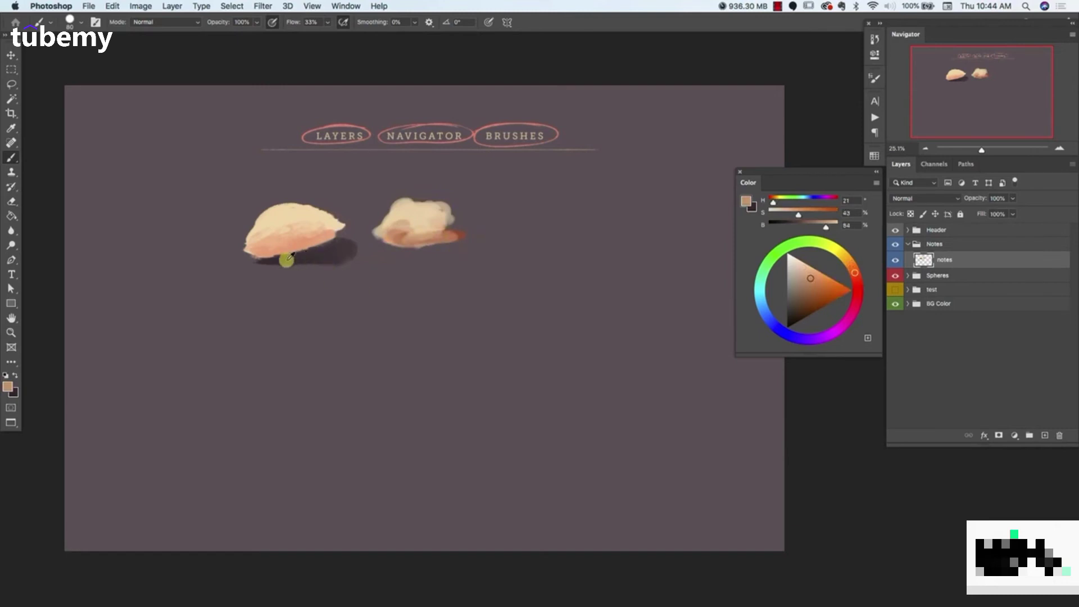
Paint a cast shadow beneath the second form with tones sampled from the dome's shadow, resampling to soften its outer edge
{"action": "left_click", "coordinate": [273, 254], "text": "alt"}
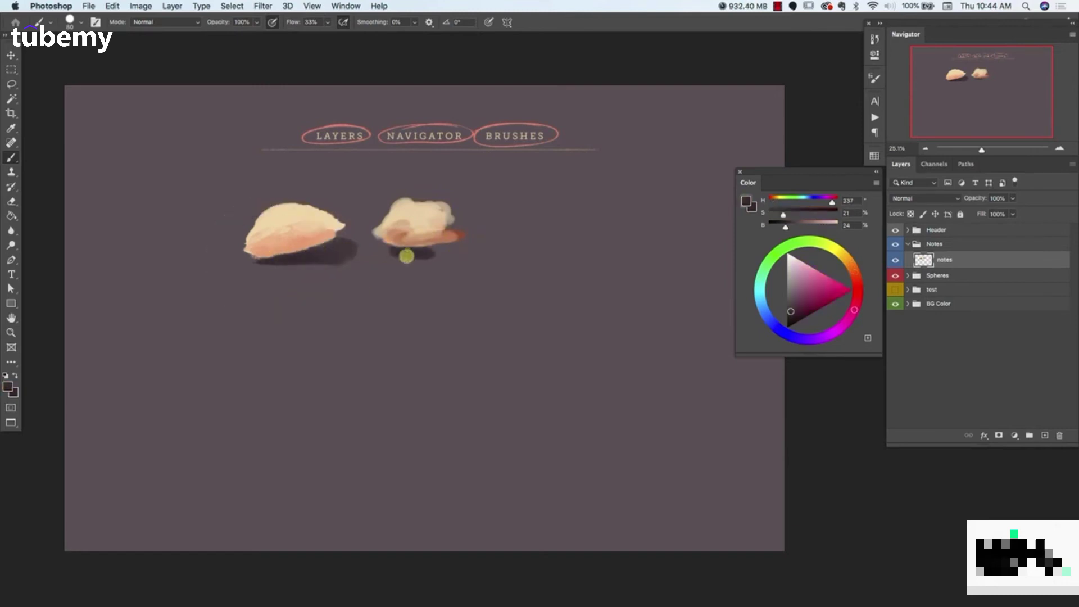
{"action": "left_click_drag", "start_coordinate": [390, 252], "coordinate": [405, 253]}
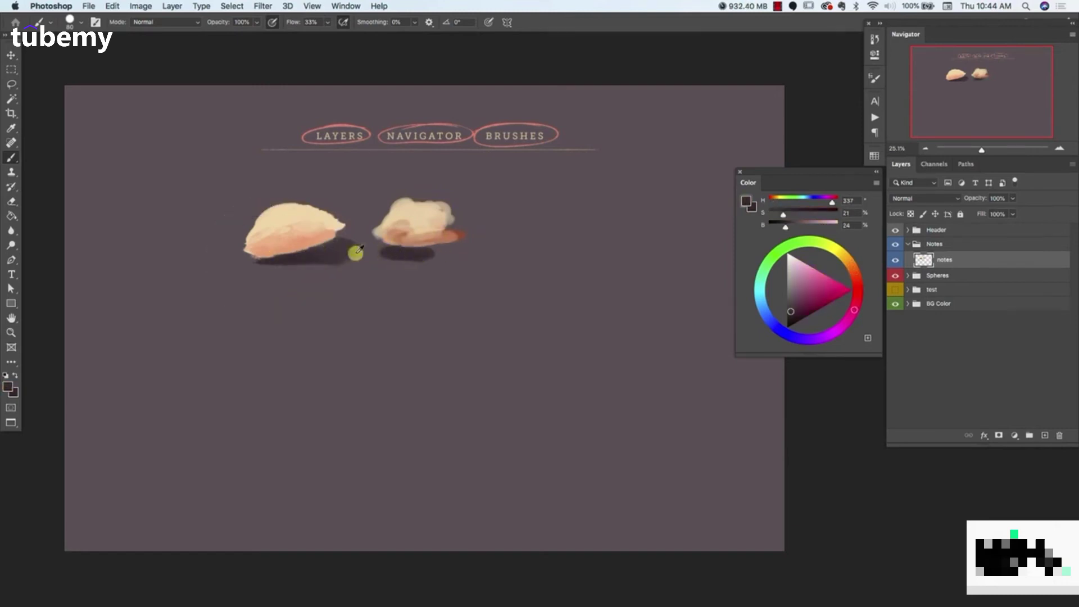
{"action": "left_click", "coordinate": [333, 252], "text": "alt"}
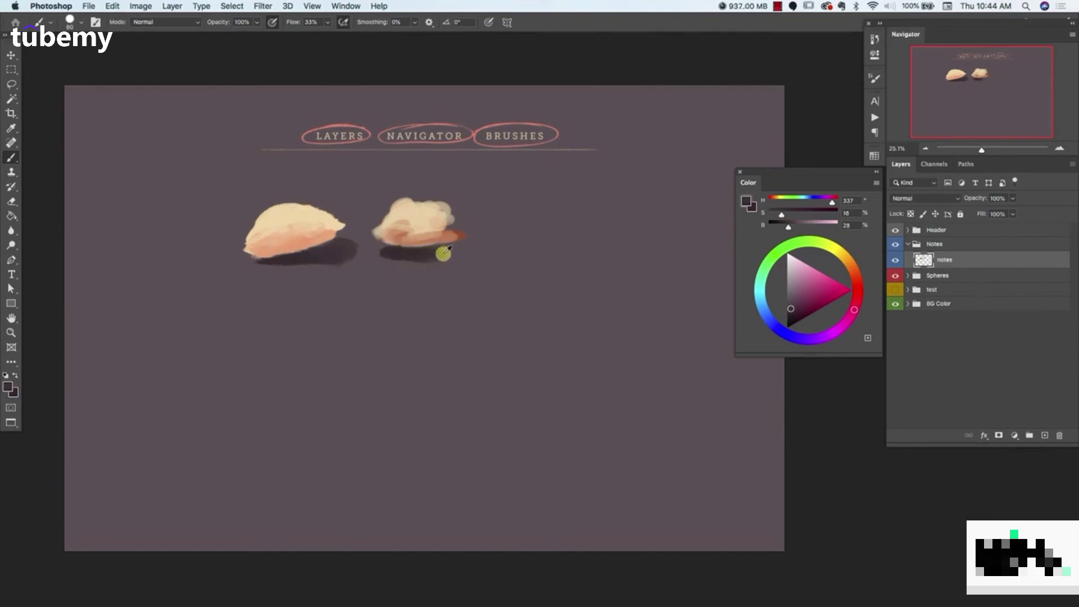
{"action": "left_click", "coordinate": [442, 251], "text": "alt"}
{"action": "left_click", "coordinate": [436, 249], "text": "alt"}
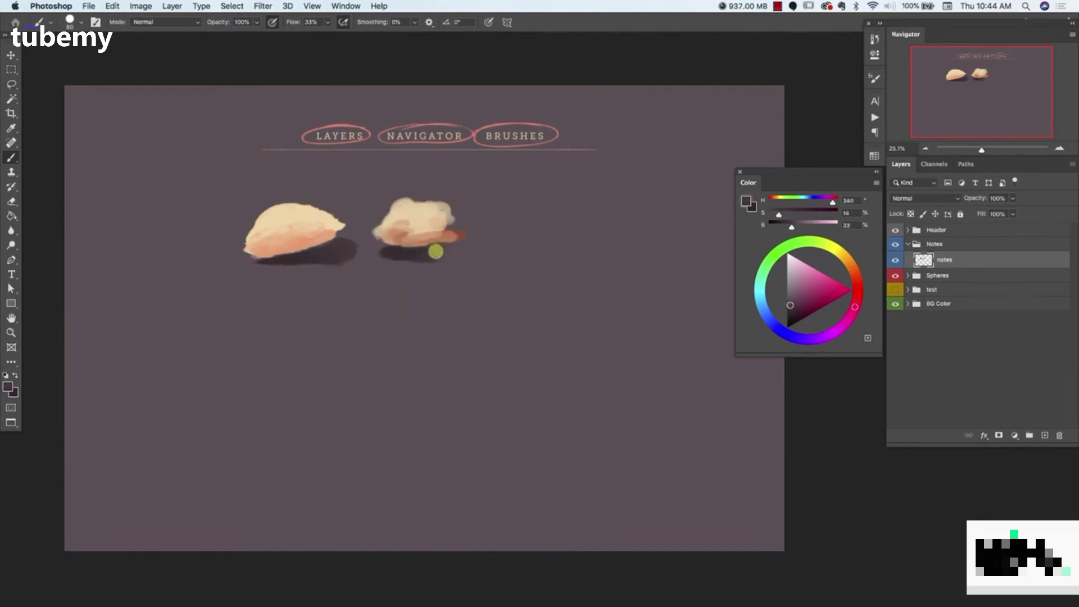
{"action": "left_click", "coordinate": [413, 254], "text": "alt"}
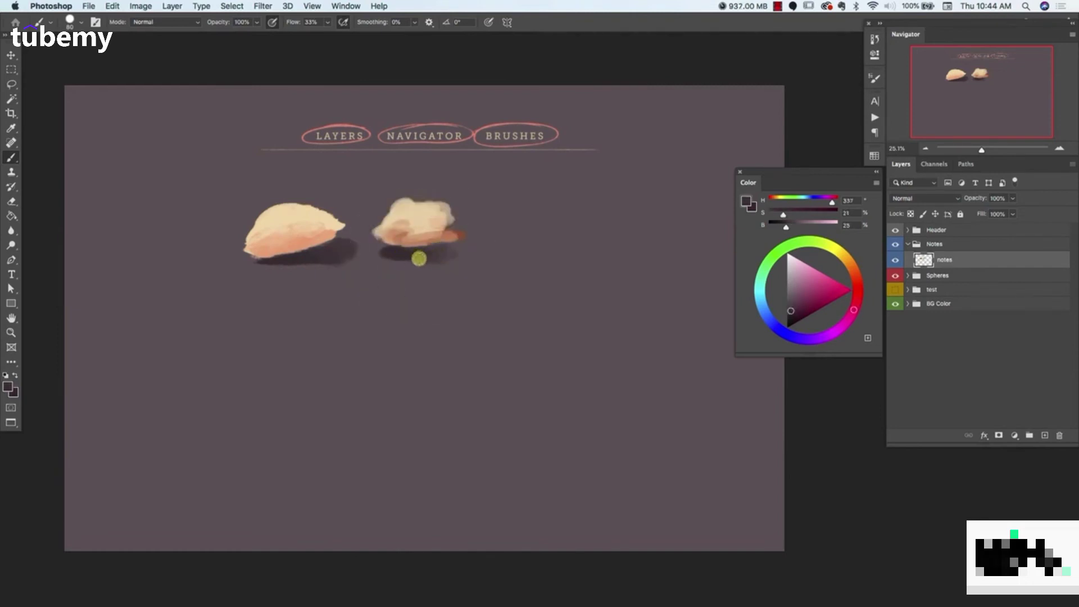
{"action": "left_click", "coordinate": [429, 255], "text": "alt"}
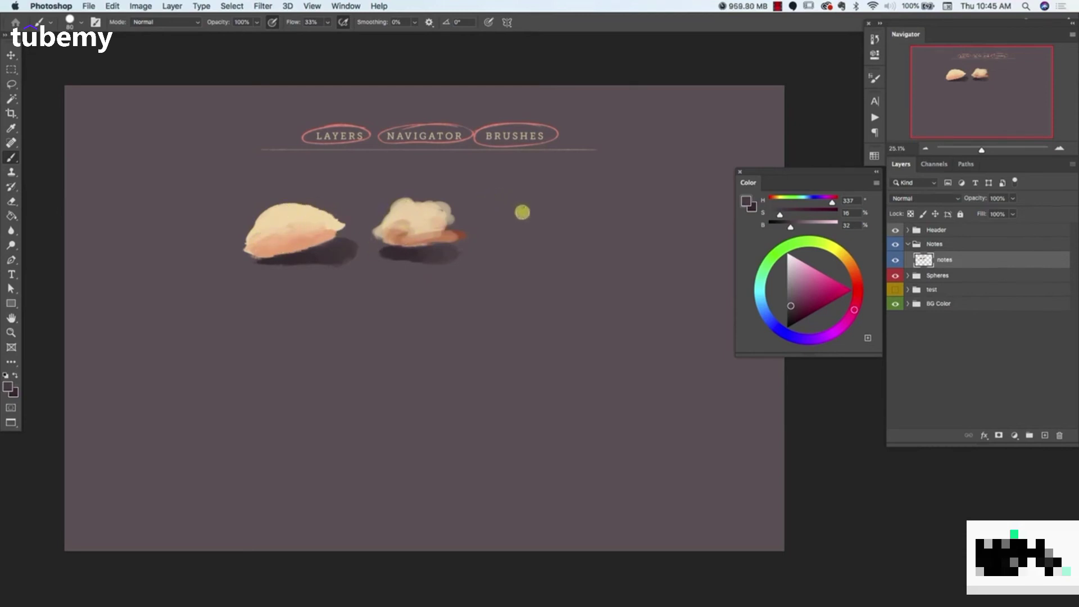
Enlarge the brush and paint a third, cream form beside the second one with a color sampled from it, undoing the first stroke
{"action": "key", "text": "bracketright"}
{"action": "key", "text": "bracketright"}
{"action": "key", "text": "bracketright"}
{"action": "mouse_move", "coordinate": [536, 208]}
{"action": "left_mouse_down"}
{"action": "mouse_move", "coordinate": [499, 213]}
{"action": "mouse_move", "coordinate": [542, 208]}
{"action": "mouse_move", "coordinate": [516, 220]}
{"action": "mouse_move", "coordinate": [425, 216]}
{"action": "mouse_move", "coordinate": [538, 211]}
{"action": "mouse_move", "coordinate": [488, 229]}
{"action": "mouse_move", "coordinate": [545, 203]}
{"action": "mouse_move", "coordinate": [508, 226]}
{"action": "left_mouse_up"}
{"action": "key", "text": "super+z"}
{"action": "left_click", "coordinate": [423, 218], "text": "alt"}
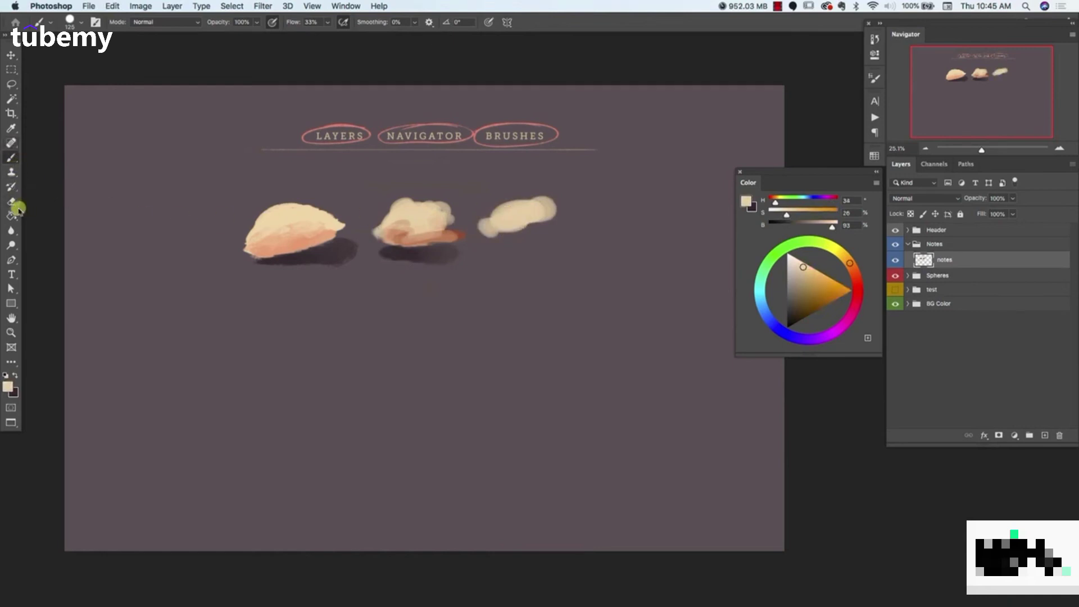
Try erasing the upper part of the third form with the Eraser, then undo the erasing and return to the brush
{"action": "left_click", "coordinate": [11, 201]}
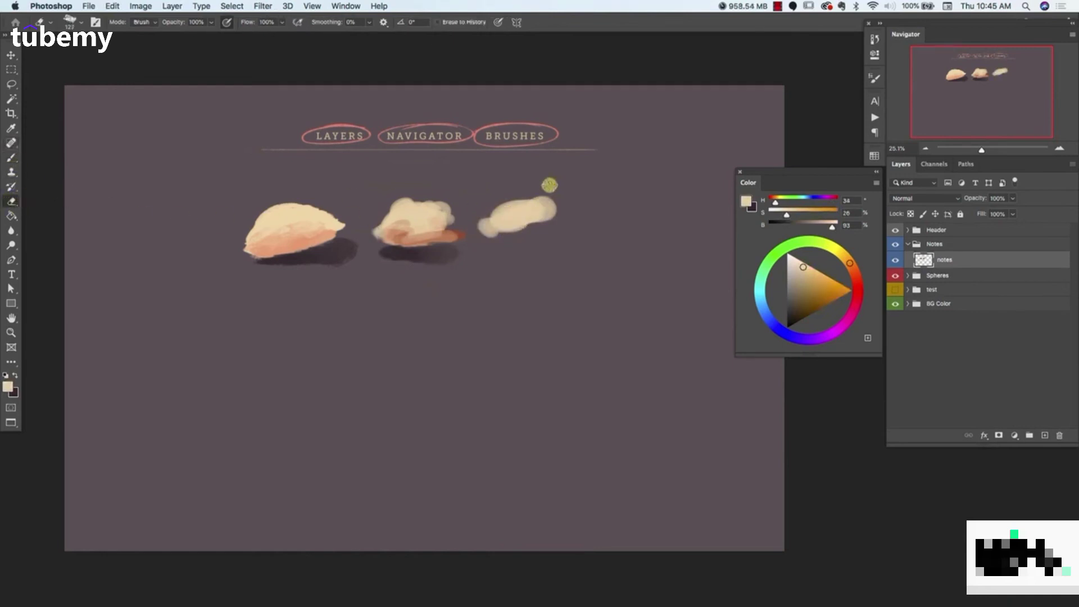
{"action": "left_click_drag", "start_coordinate": [547, 204], "coordinate": [493, 222]}
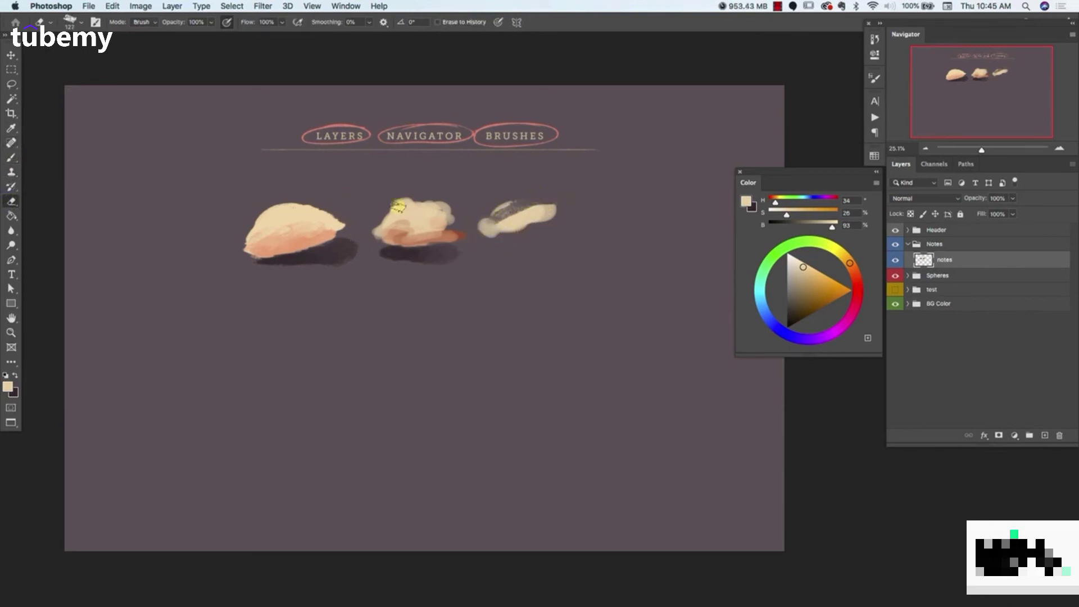
{"action": "left_click", "coordinate": [12, 161]}
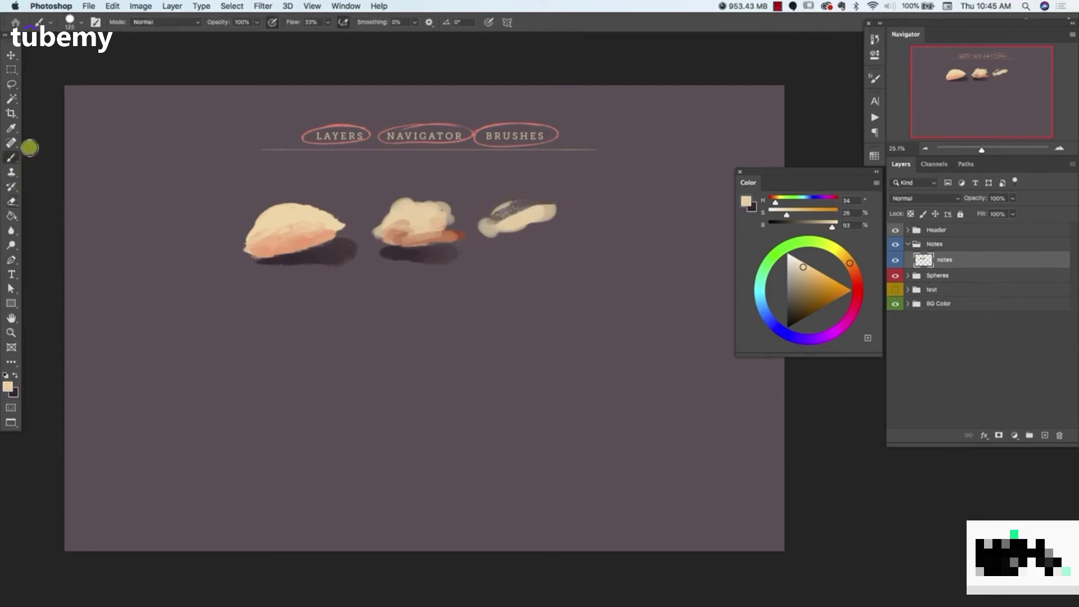
{"action": "key", "text": "super+z"}
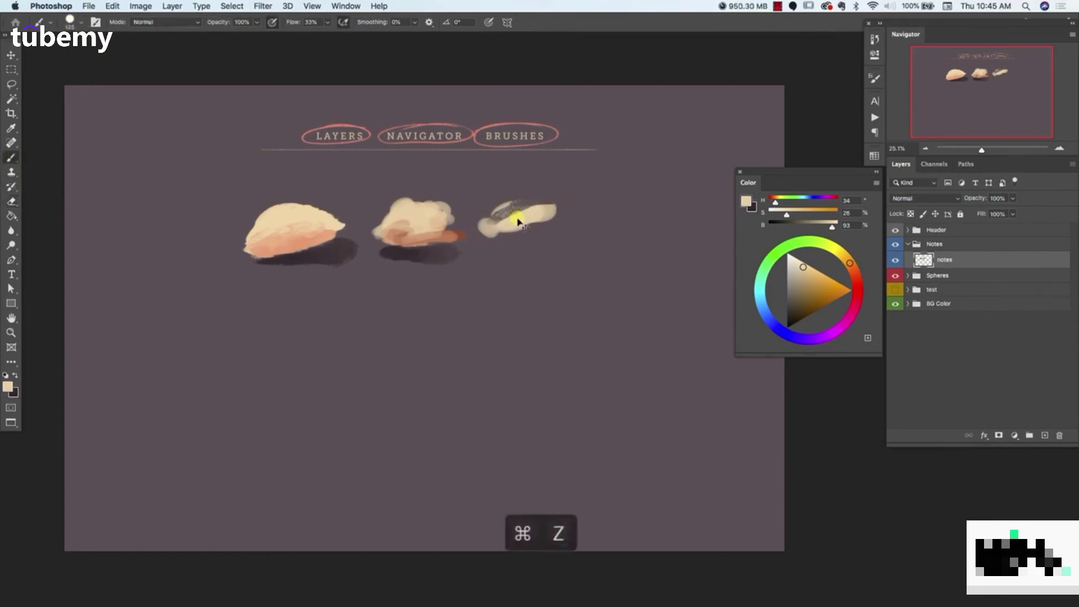
{"action": "key", "text": "alt+super+z"}
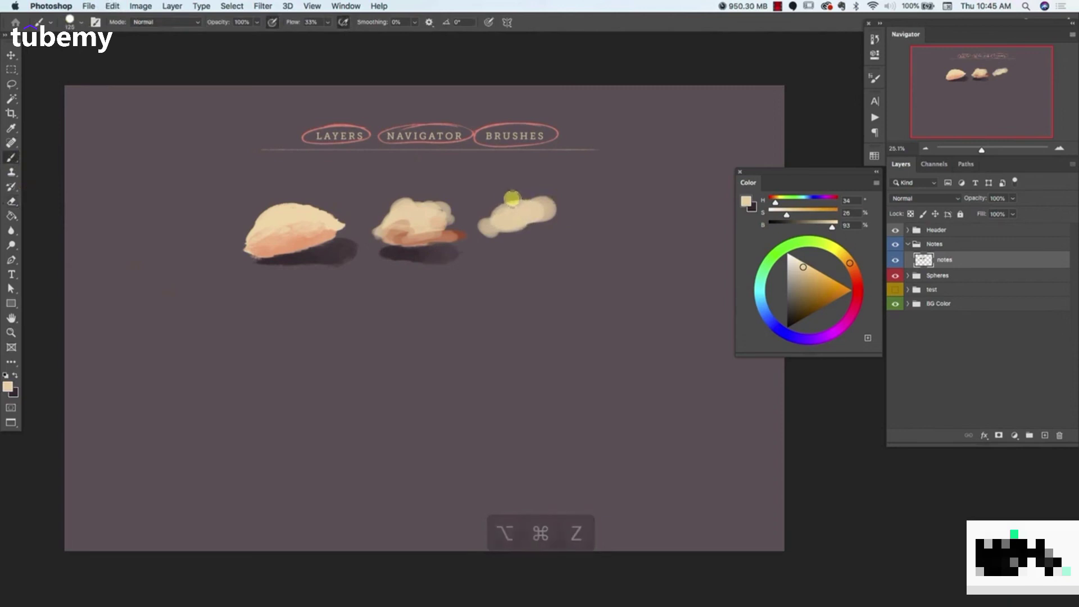
Build up the third form's cream top, shade its underside with sampled tan-orange, and blend the two using resampled tones
{"action": "left_click_drag", "start_coordinate": [523, 210], "coordinate": [501, 229]}
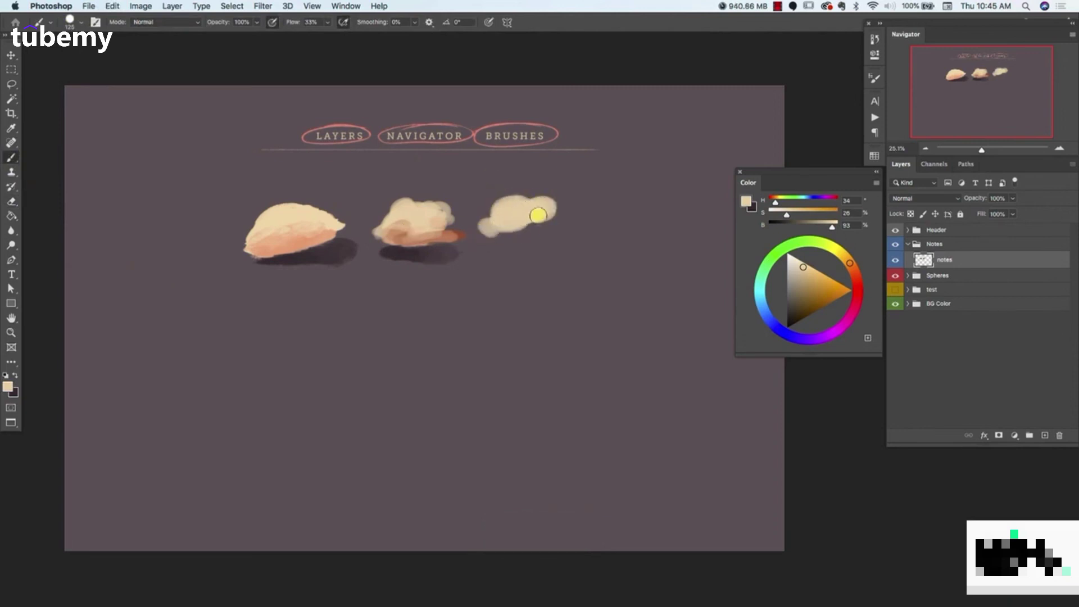
{"action": "left_click", "coordinate": [397, 228], "text": "alt"}
{"action": "left_click_drag", "start_coordinate": [495, 228], "coordinate": [547, 217]}
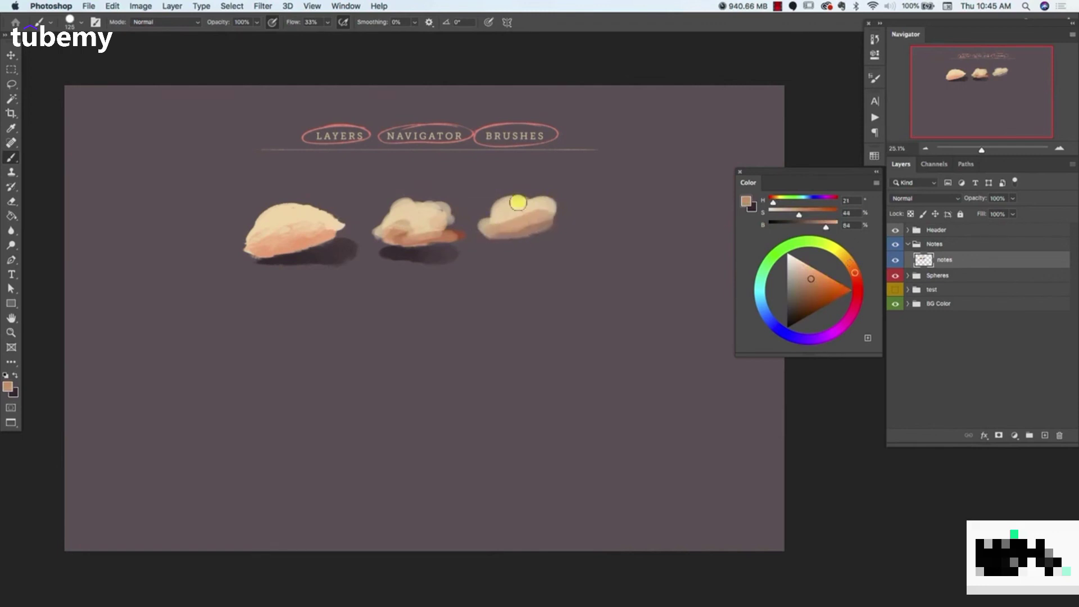
{"action": "left_click", "coordinate": [511, 210], "text": "alt"}
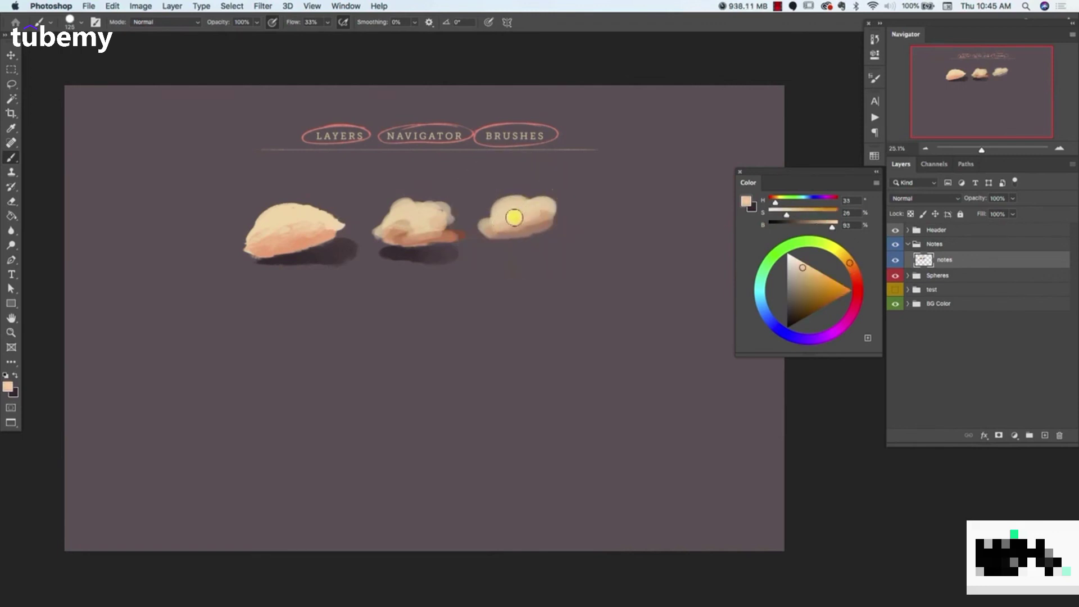
{"action": "left_click", "coordinate": [494, 227], "text": "alt"}
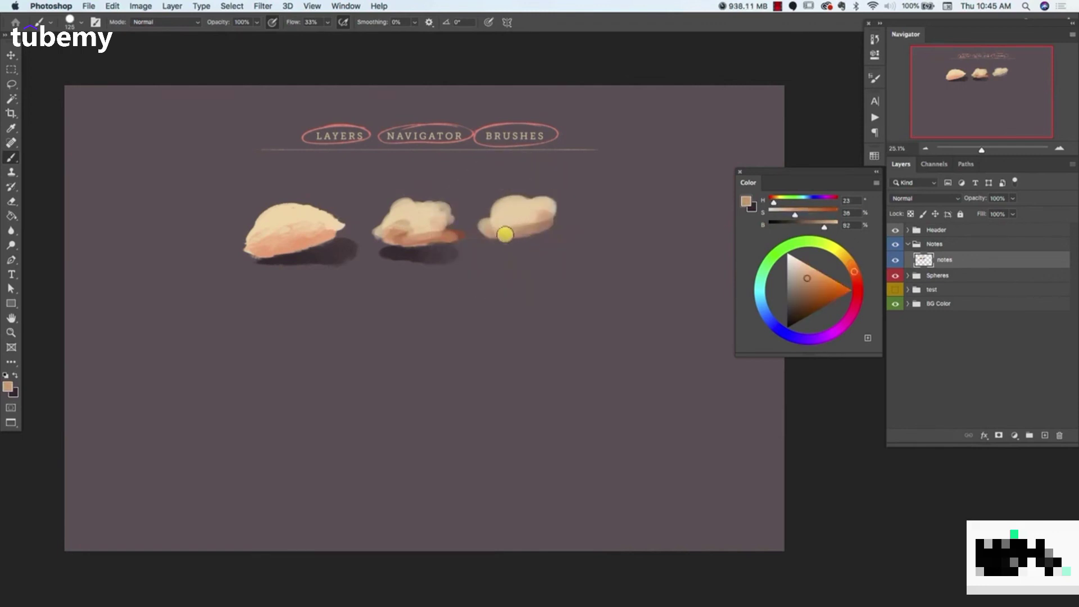
Set the Eraser's brush preset to loish_hard round from the loish folder
{"action": "left_click", "coordinate": [11, 201]}
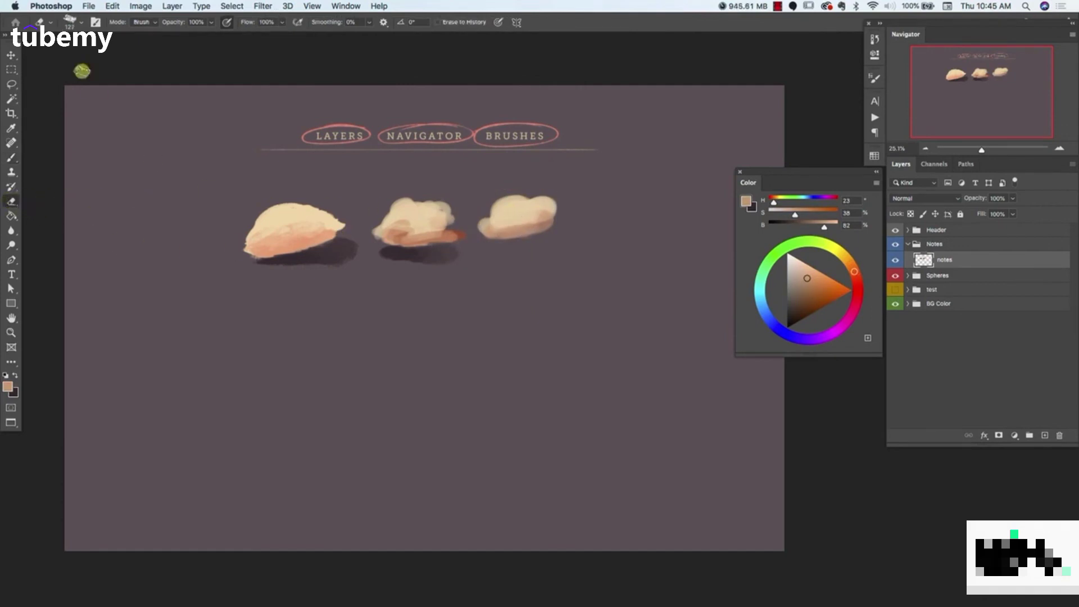
{"action": "left_click", "coordinate": [78, 22]}
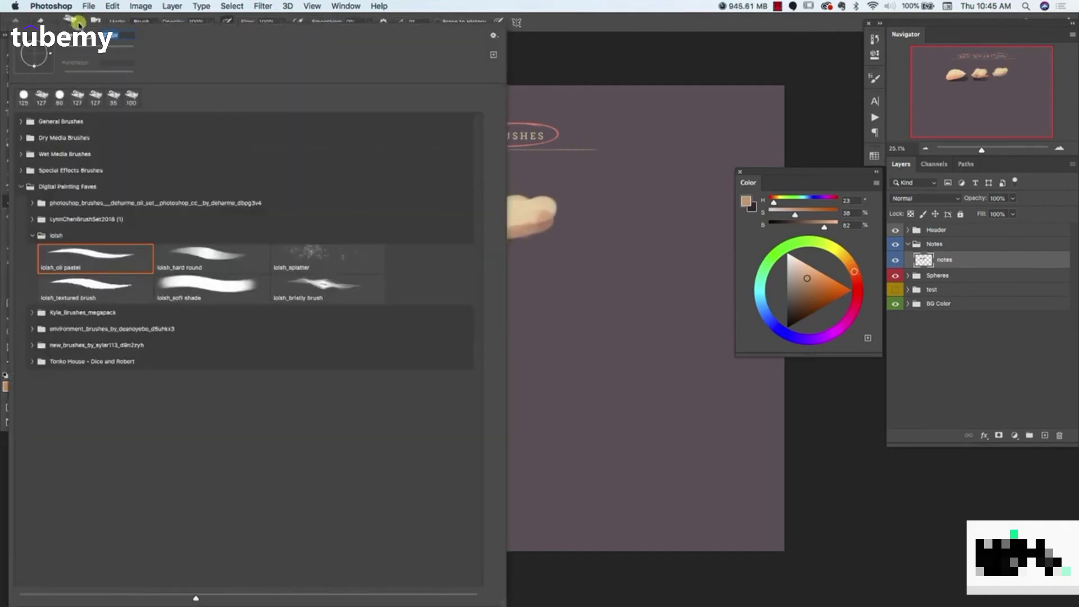
{"action": "left_click", "coordinate": [210, 253]}
{"action": "left_click", "coordinate": [550, 45]}
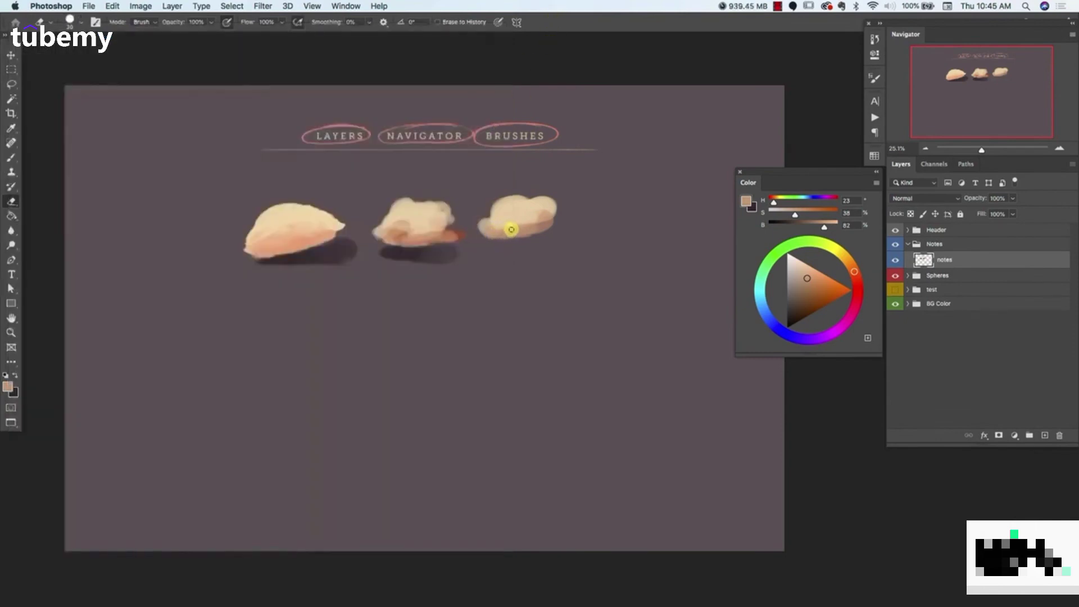
Return to the brush and sample the tan tone on the third form to continue blending its shading
{"action": "key", "text": "b"}
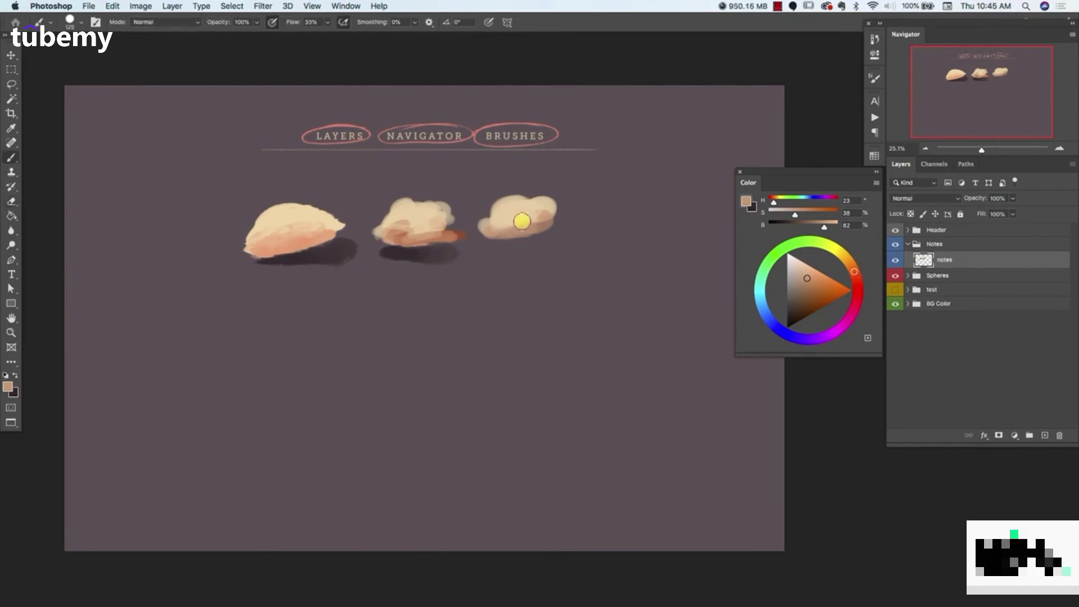
{"action": "left_click", "coordinate": [531, 220], "text": "alt"}
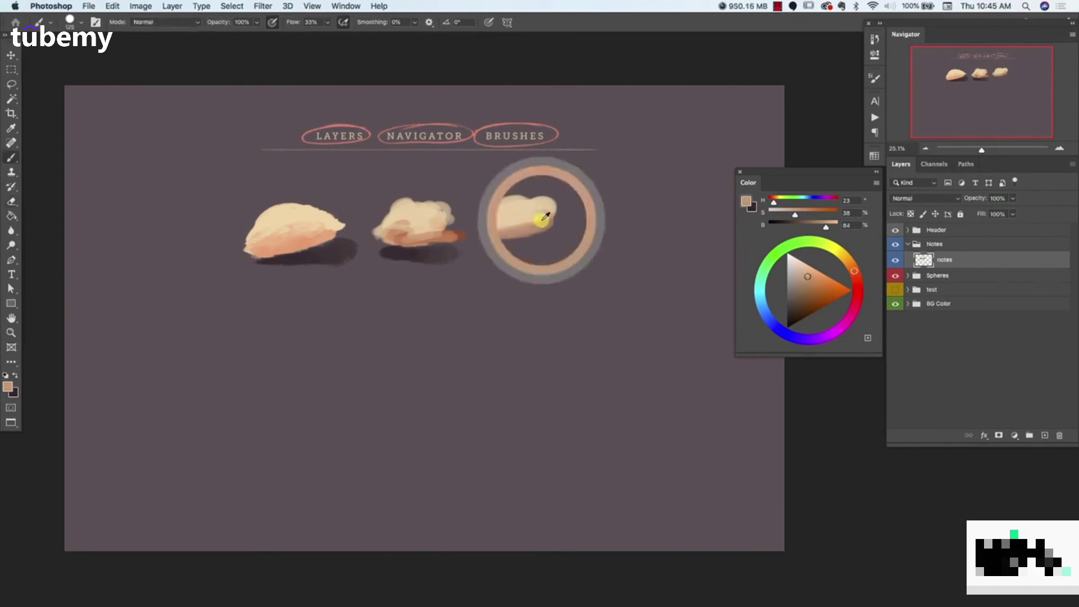